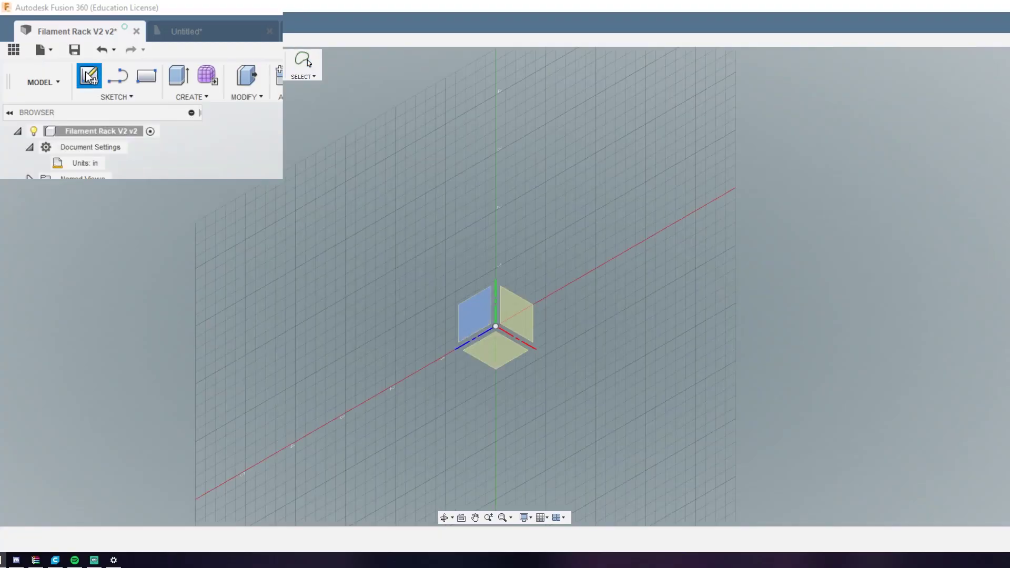
- Start a sketch on a vertical origin plane and draw a 9 in line downward along the vertical axis
click(530, 319)
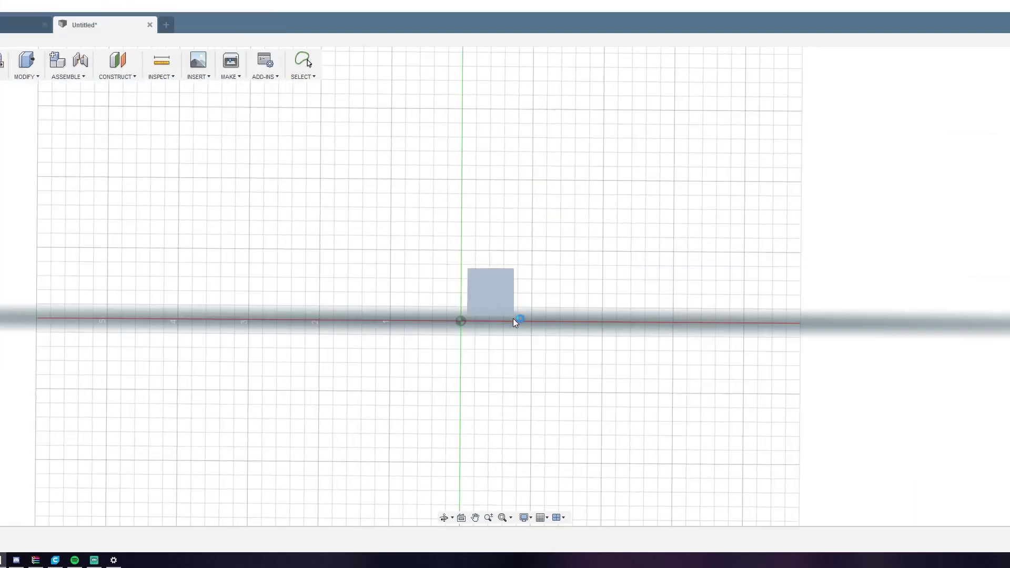
click(115, 97)
click(132, 130)
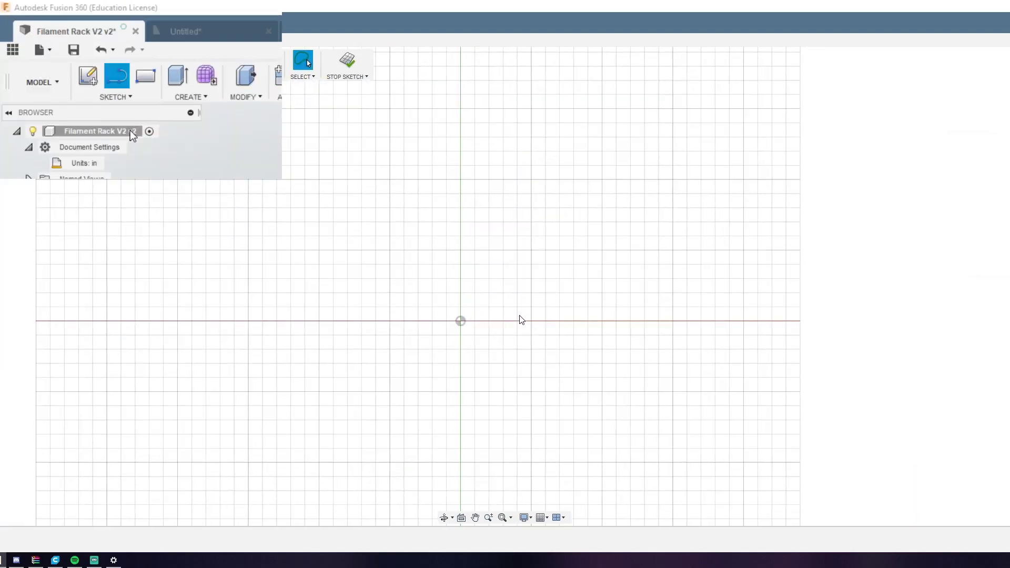
click(460, 137)
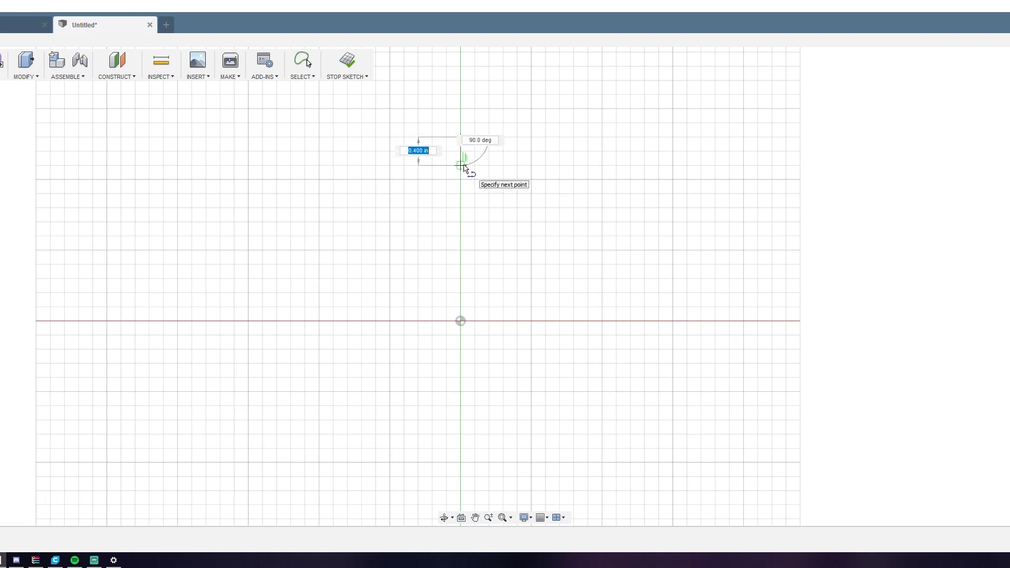
text(9)
key(Return)
key(Escape)
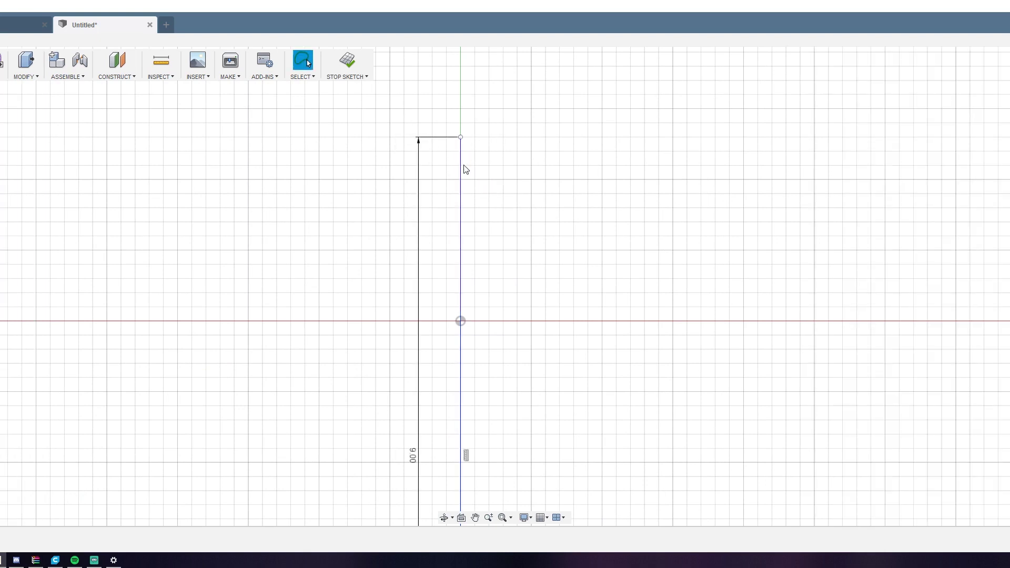
- Dimension the vertical line's top end 4.5 in above the origin
key(d)
click(462, 322)
click(462, 139)
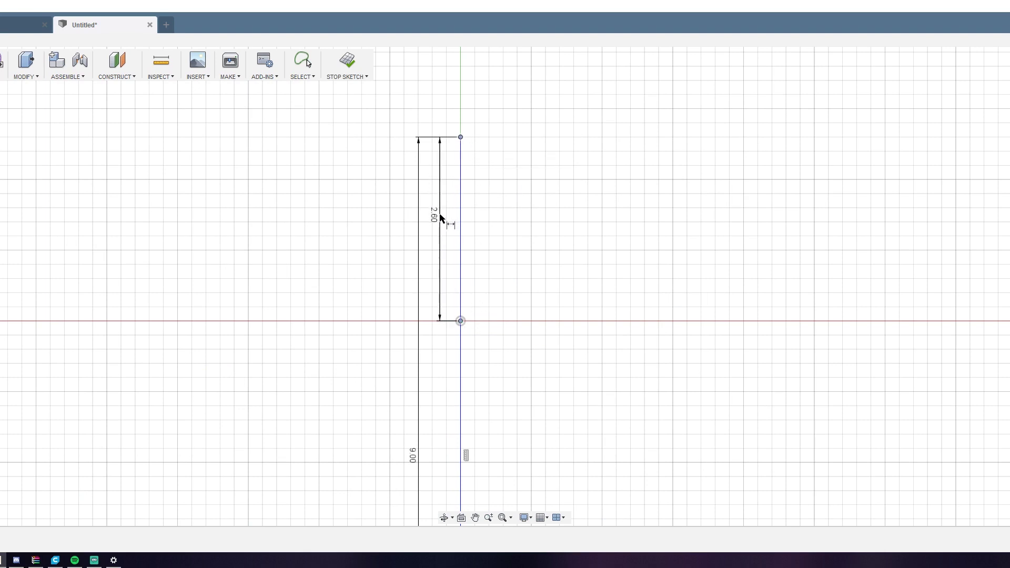
click(440, 217)
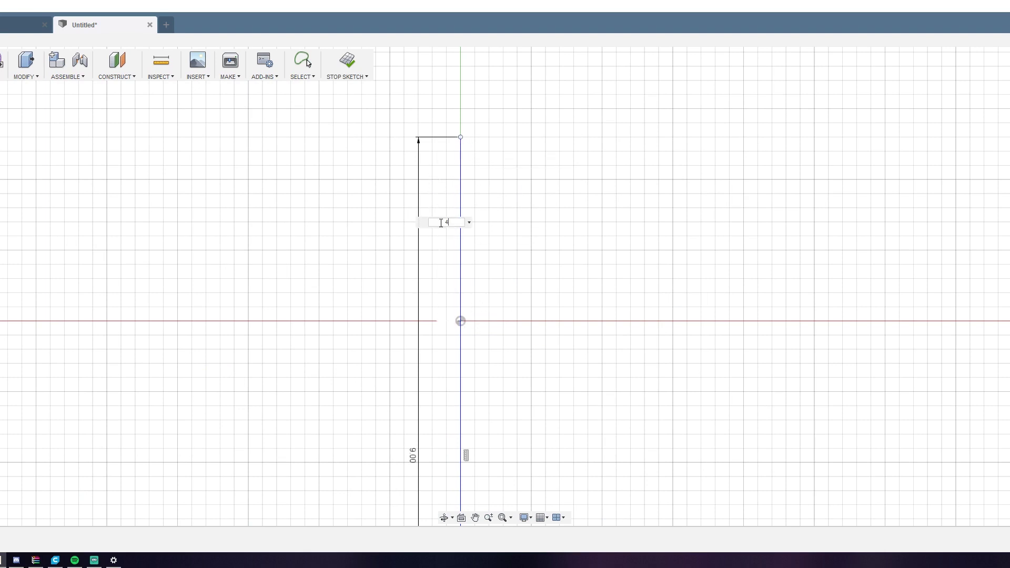
text(4.5)
key(Return)
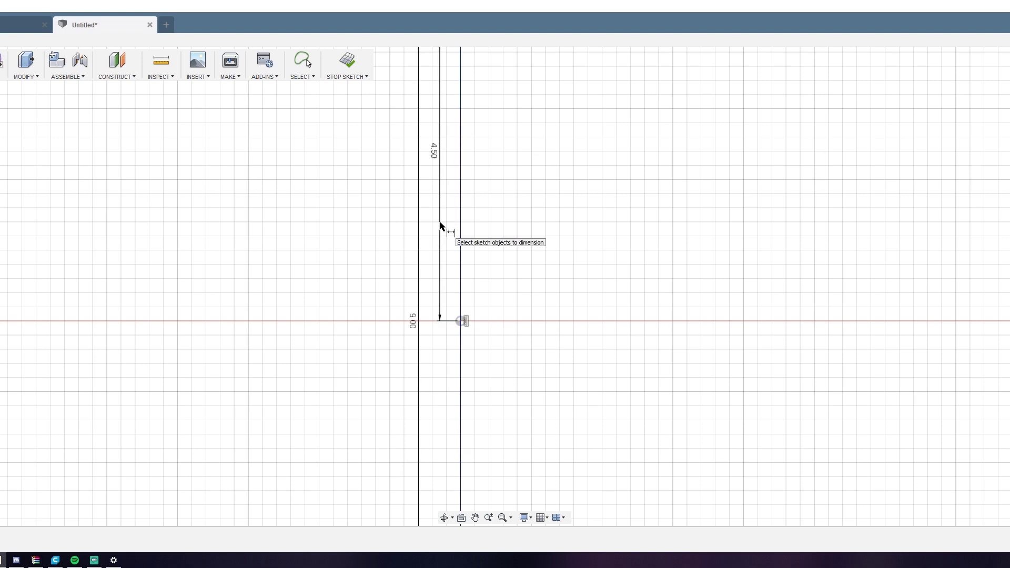
scroll(485, 361, down, 4)
scroll(474, 343, up, 1)
- Draw a 0.25 in horizontal line from the vertical line's top end, followed by a 2 in line straight down
key(l)
click(471, 151)
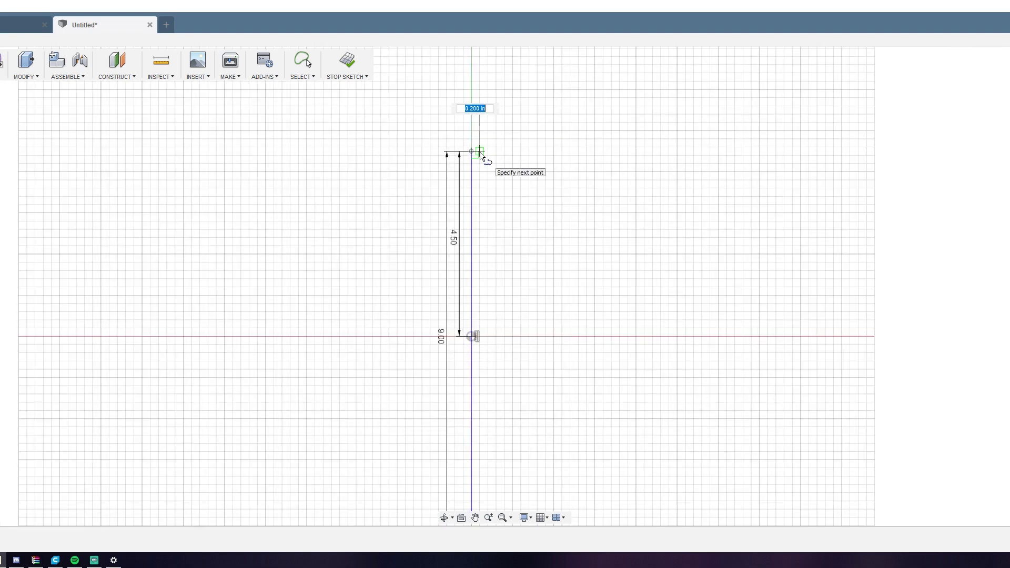
text(.25)
key(Return)
key(l)
click(481, 152)
text(2)
- Continue the outline with a 1.5 in shelf, a middle post 1 in tall and 0.25 in wide, a 7 in shelf and a 1 in rise
key(Return)
key(l)
click(481, 233)
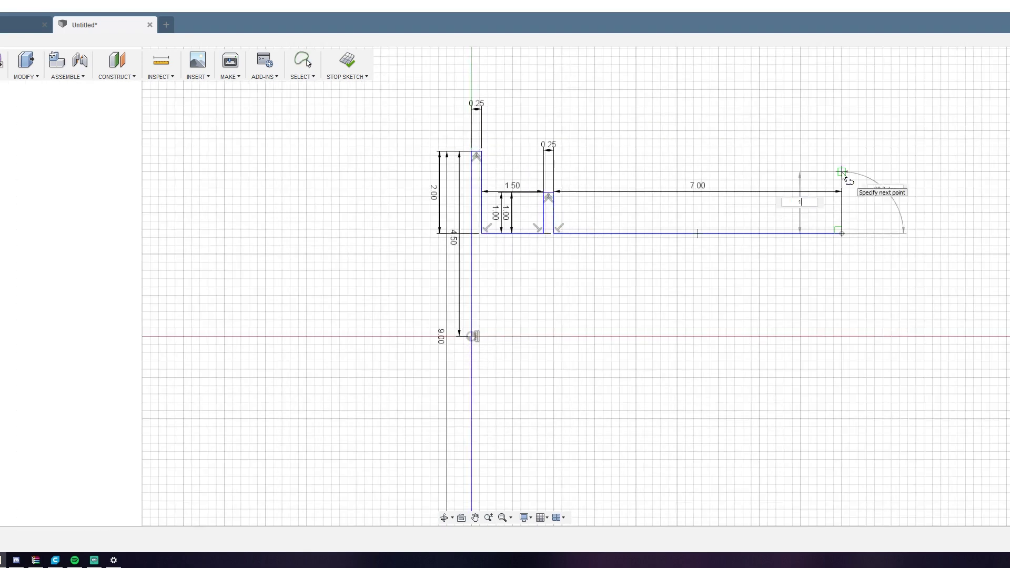
- Cap the end post 0.25 in wide, draw its outer side 1.25 in down, and close with a diagonal to a 1 by 0.25 in foot
key(Return)
key(l)
click(842, 192)
text(.25)
- Draw two 4.75 in lines from one point inside the bracket's upper back corner, one vertical and one sloping down toward the outer diagonal
key(Return)
key(l)
click(852, 192)
text(1.25)
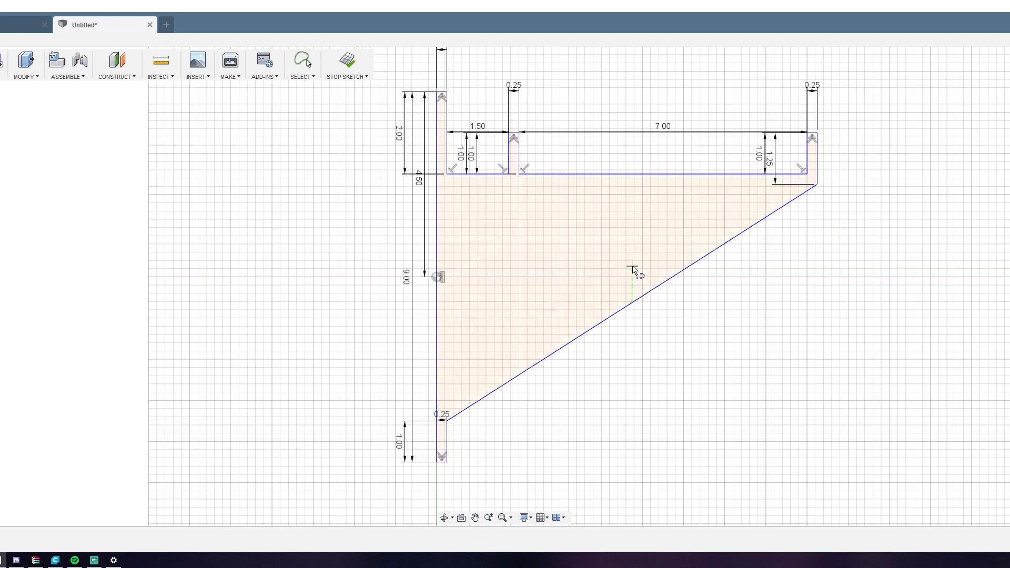
click(453, 195)
text(4.75)
key(Return)
key(l)
click(453, 195)
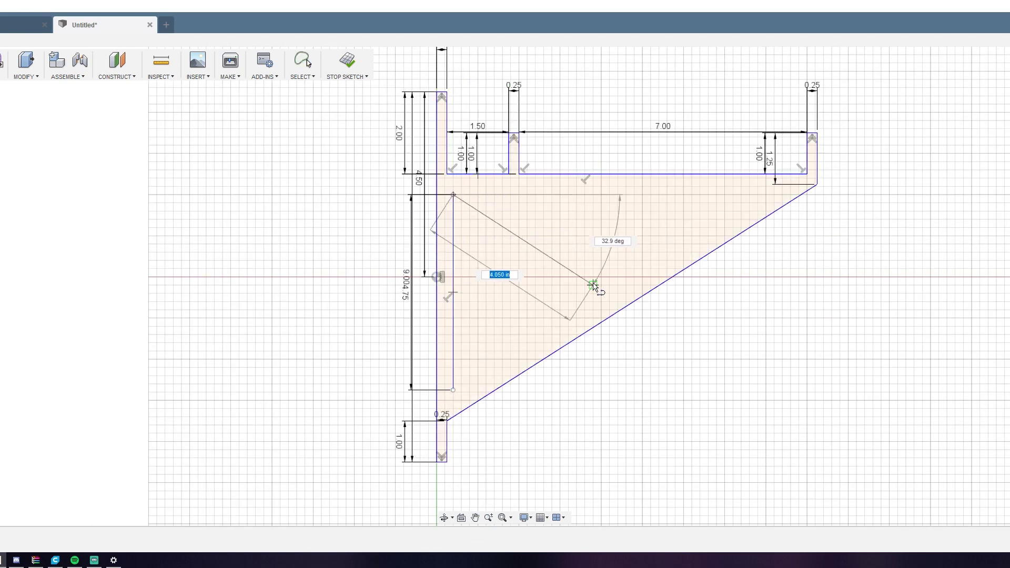
text(4.75)
key(Return)
- Close the inner triangle between the two lines' free ends and slightly reposition its corner near the outer diagonal
key(l)
click(453, 390)
click(634, 271)
key(Escape)
drag(634, 271, 637, 279)
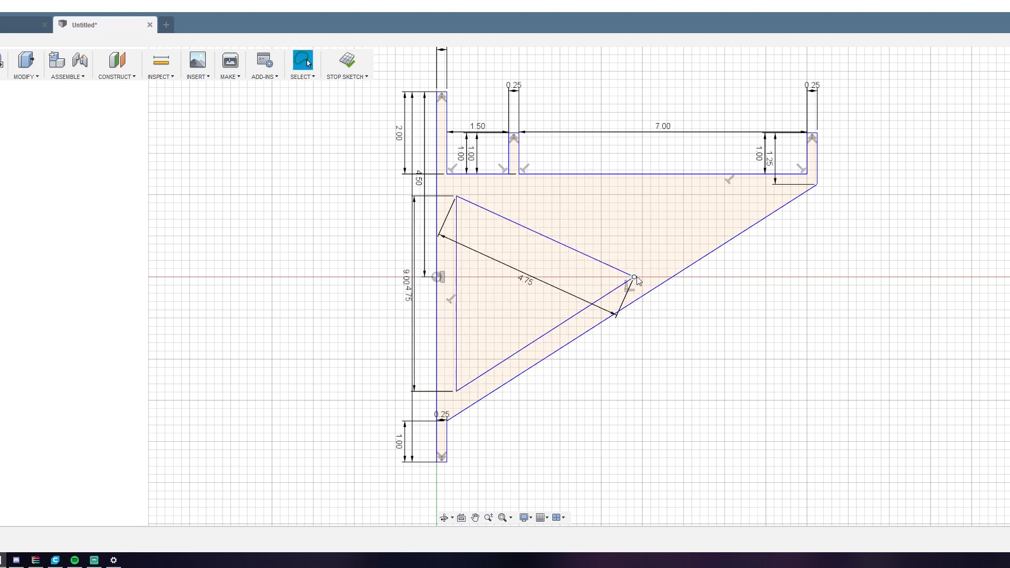
- Draw a second closed triangle between the first triangle, the 7 in shelf and the outer diagonal
key(l)
click(503, 195)
click(657, 264)
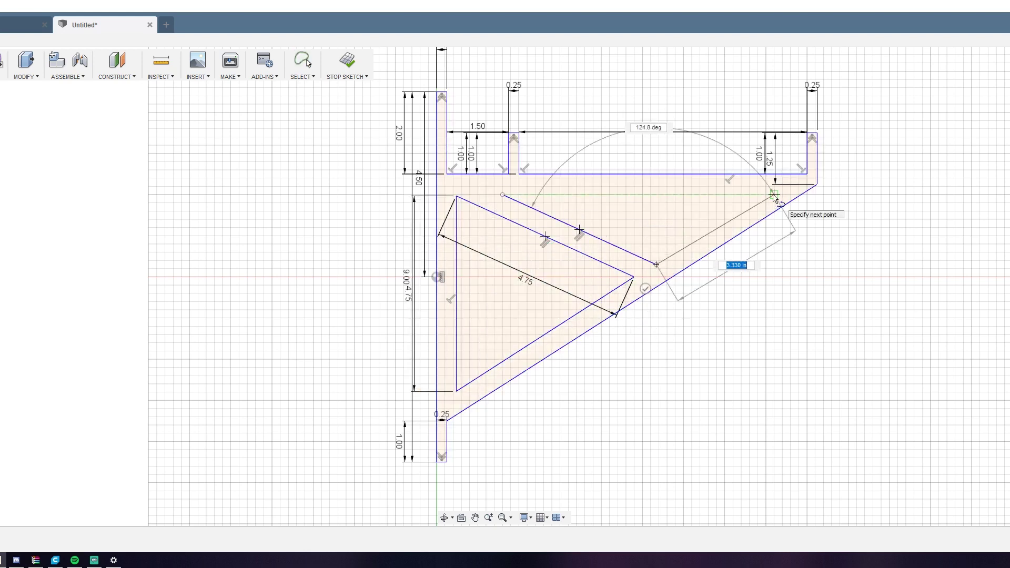
click(773, 196)
click(501, 195)
key(Escape)
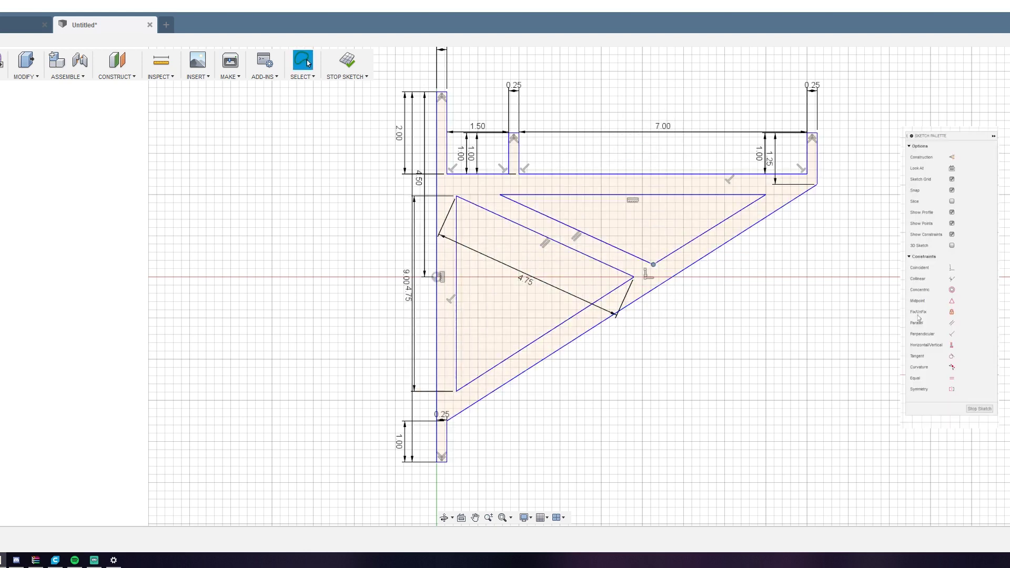
- Constrain the sides of both inner triangles parallel to the bracket's adjacent outer edges
click(955, 326)
click(701, 235)
click(718, 247)
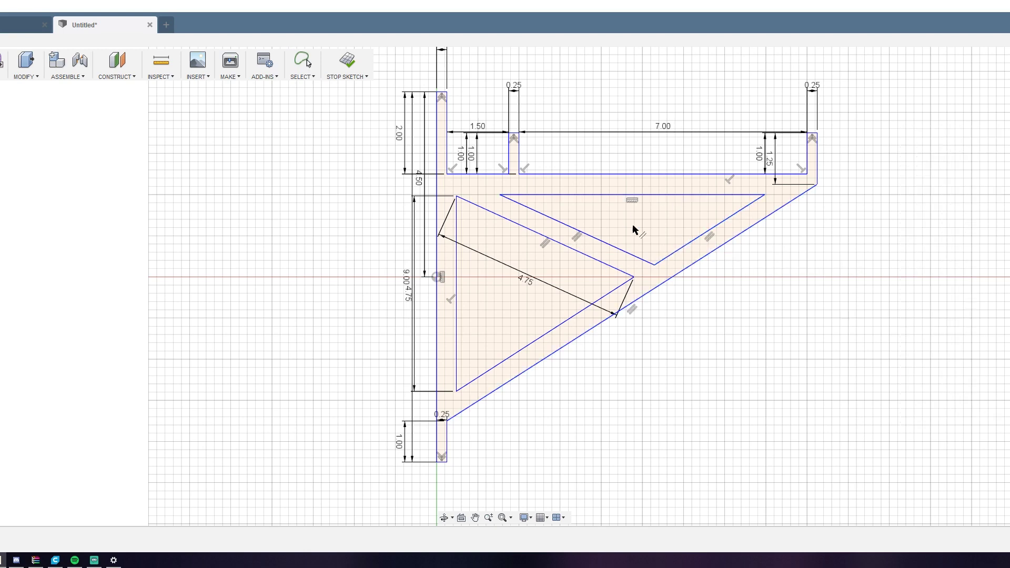
click(632, 195)
click(627, 175)
click(579, 311)
click(574, 338)
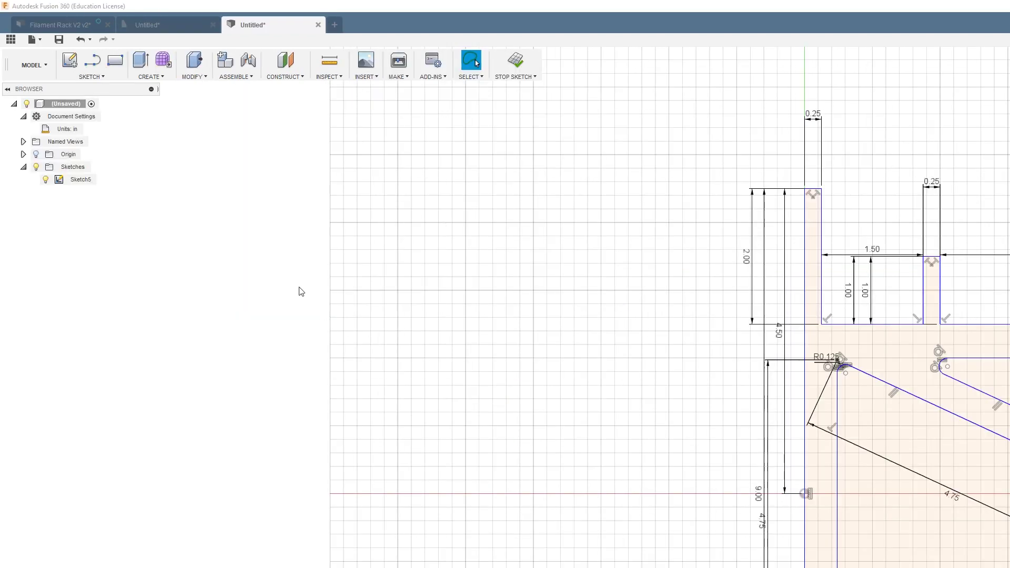
- Fillet the corners of both inner triangles with a 0.125 in radius
click(104, 83)
click(98, 241)
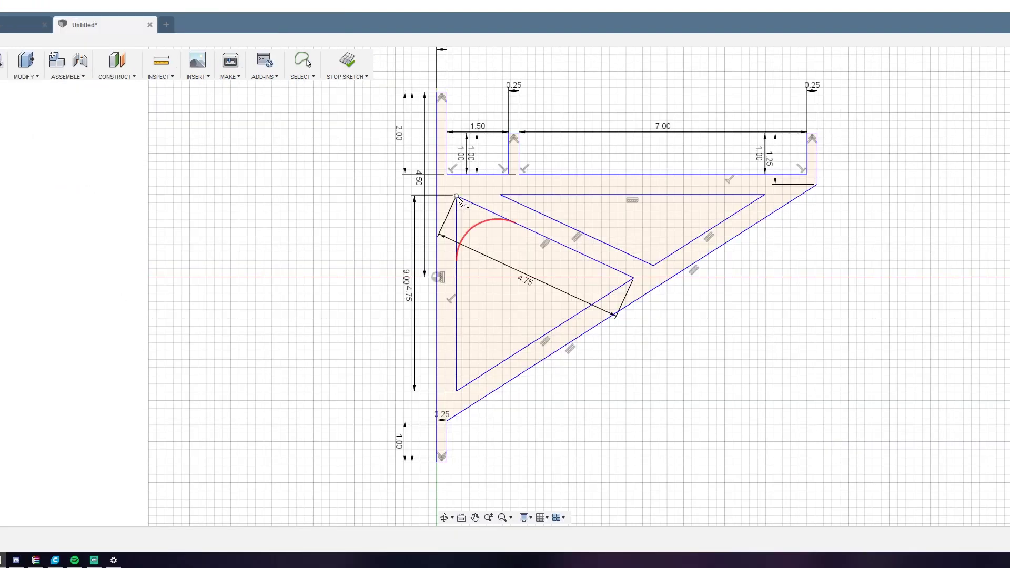
click(463, 204)
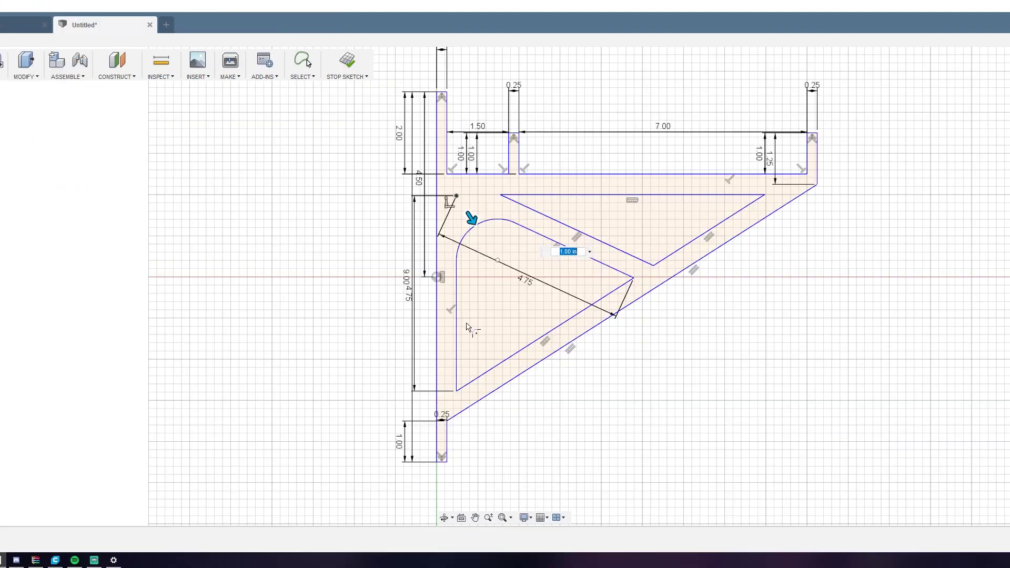
click(473, 354)
click(629, 278)
click(652, 266)
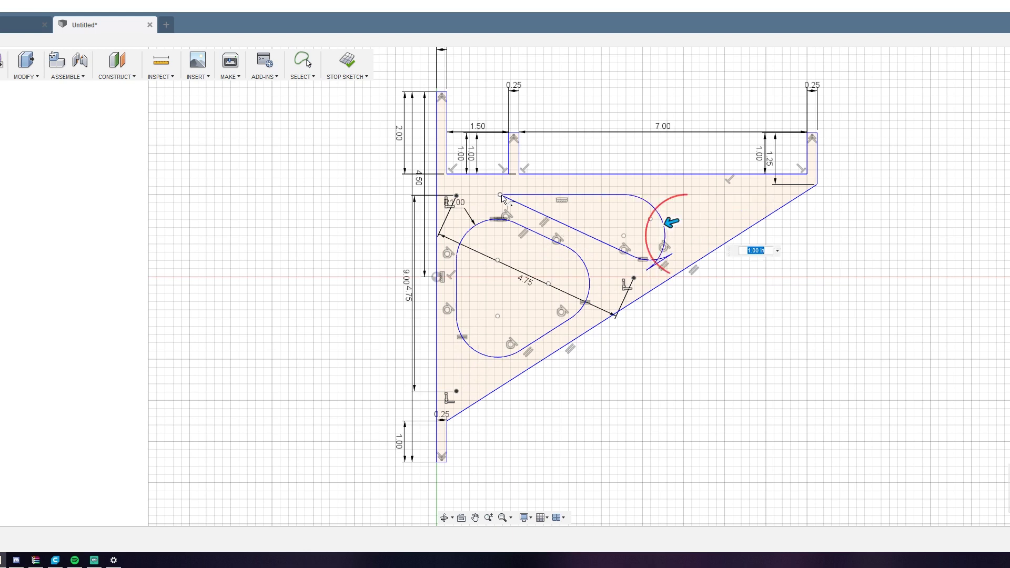
text(.125)
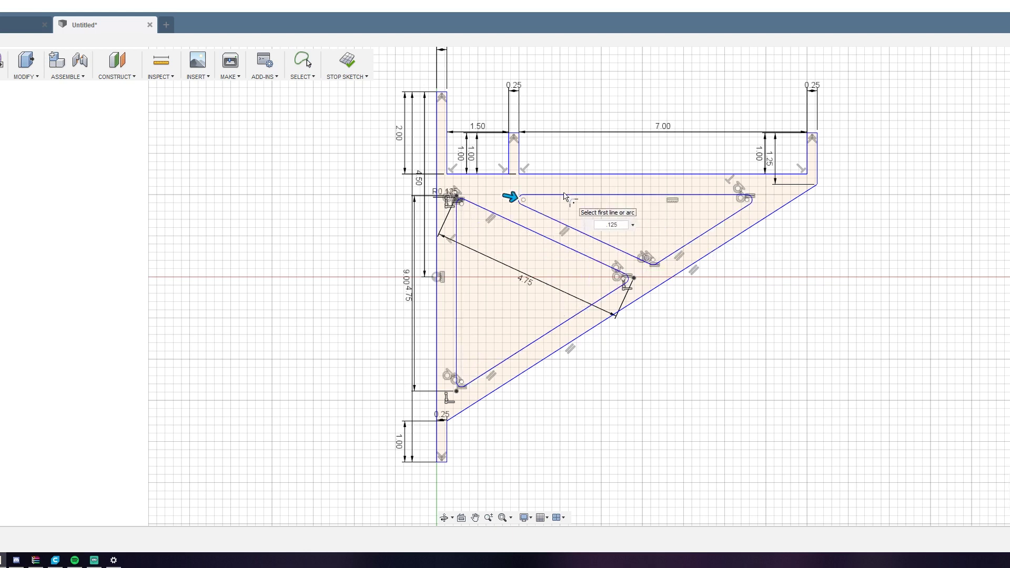
key(Escape)
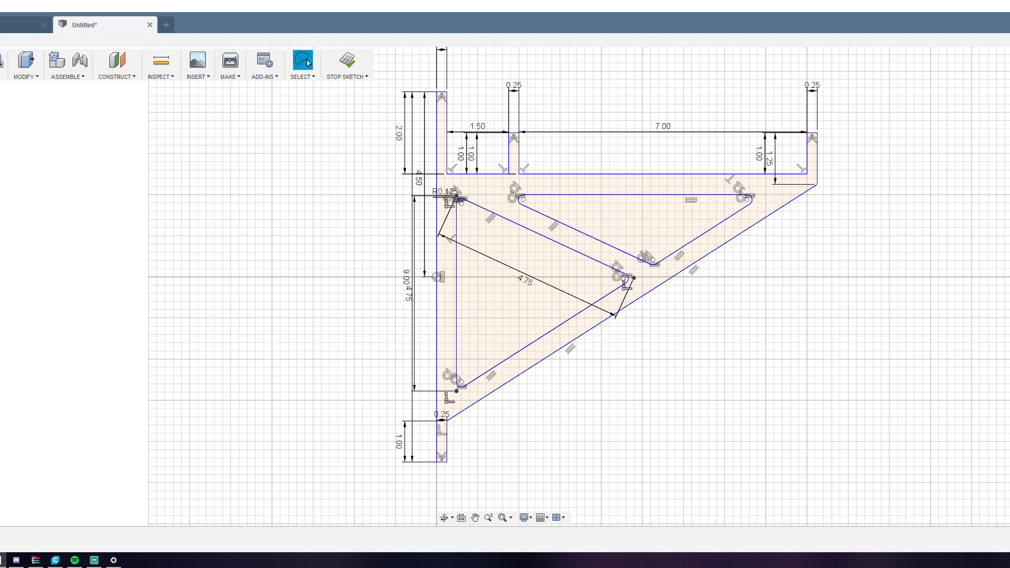
- Fillet the outer corner below the end post with a 0.125 in radius and finish the sketch
click(817, 186)
key(Escape)
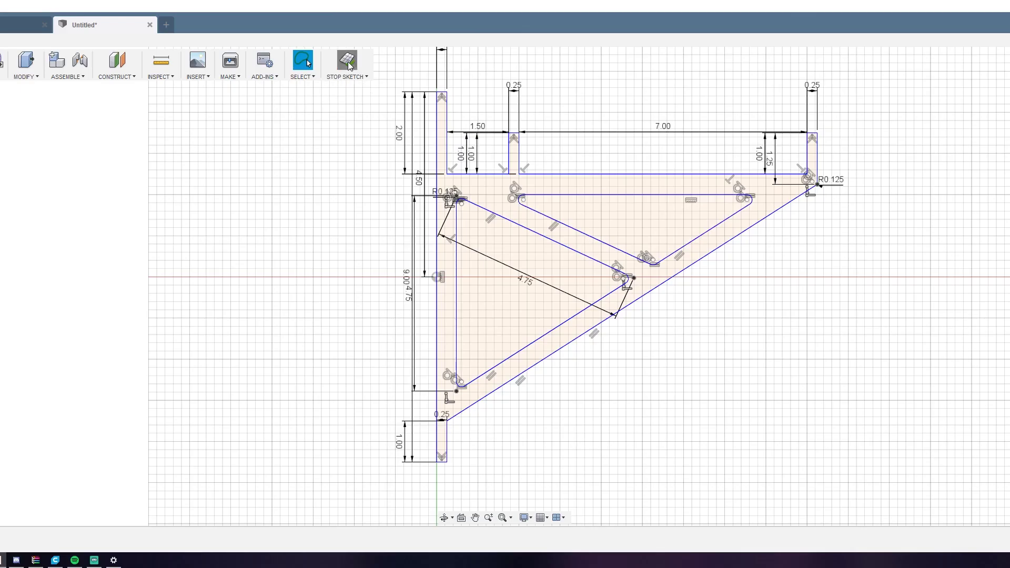
click(537, 105)
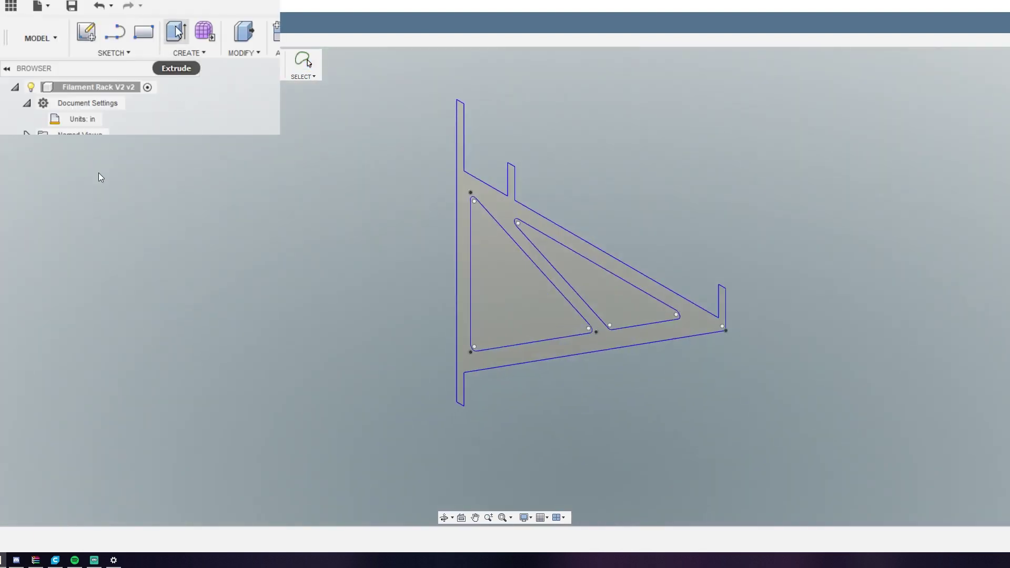
- Extrude the bracket profile symmetrically to a whole length of 0.75 in, leaving the two triangles open
key(e)
click(504, 210)
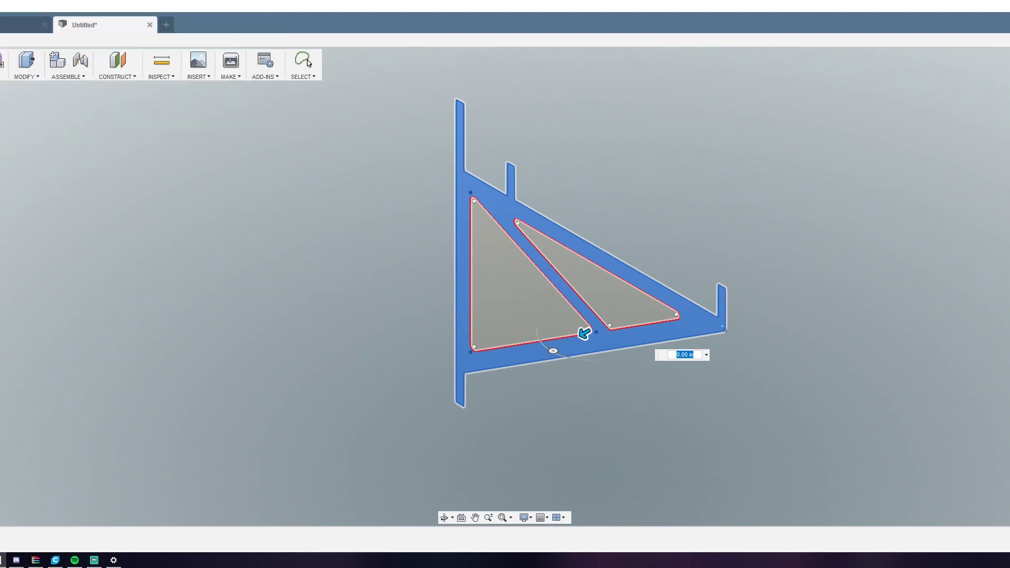
click(935, 282)
click(927, 331)
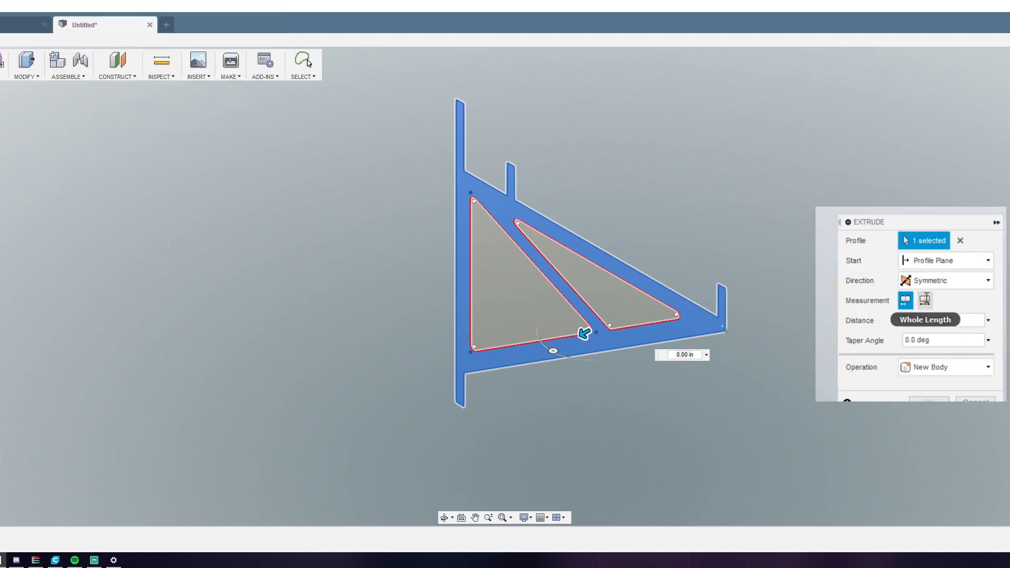
click(943, 321)
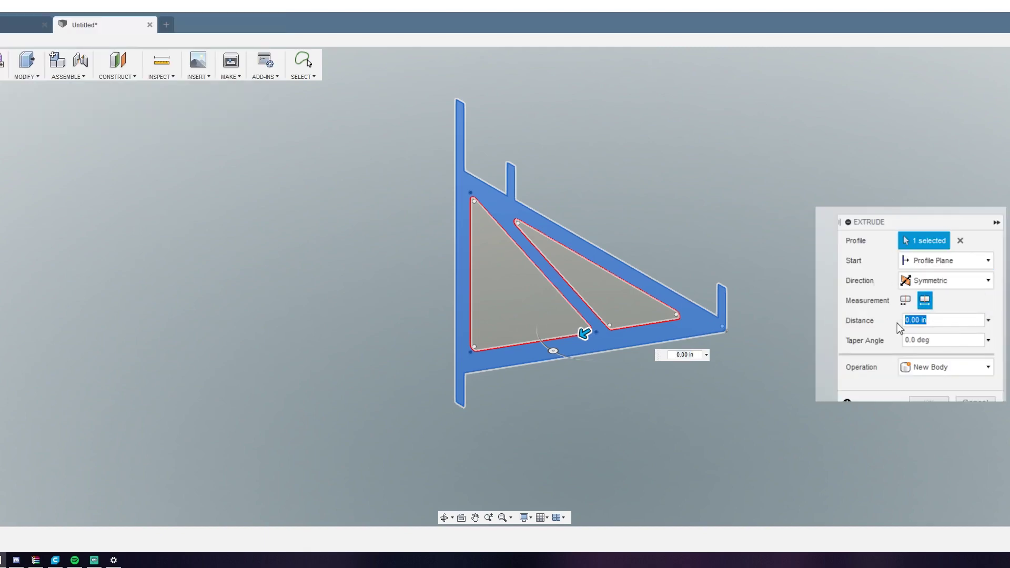
text(.75)
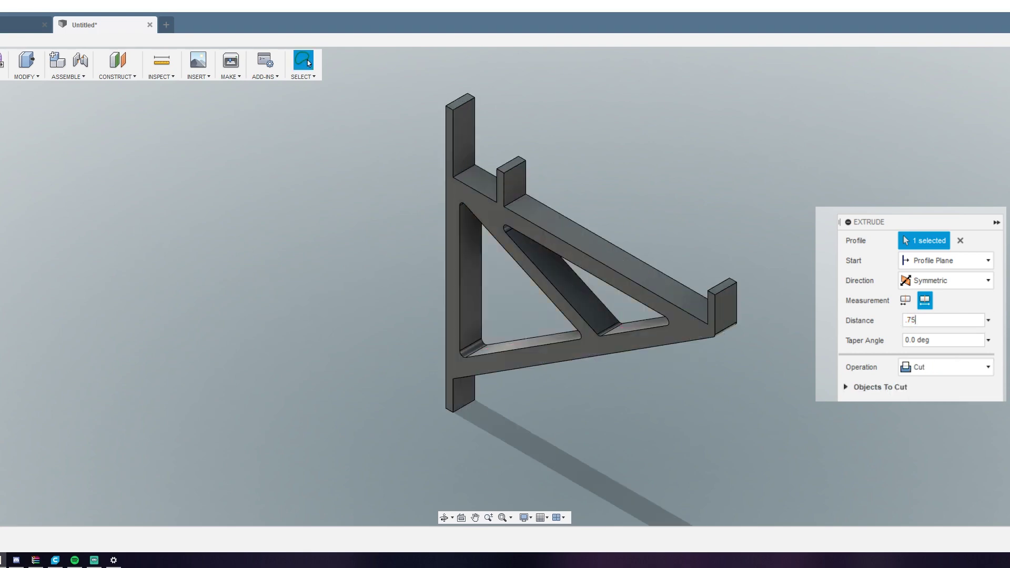
key(Return)
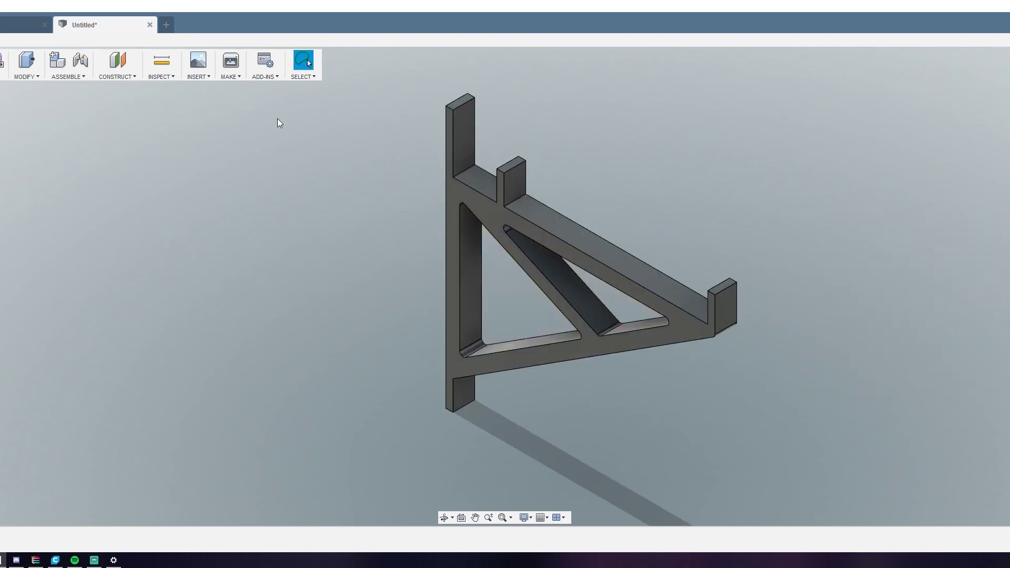
- Start a sketch on the upper tab's front face and draw a 0.125 in diameter circle centred on its exposed part
click(467, 137)
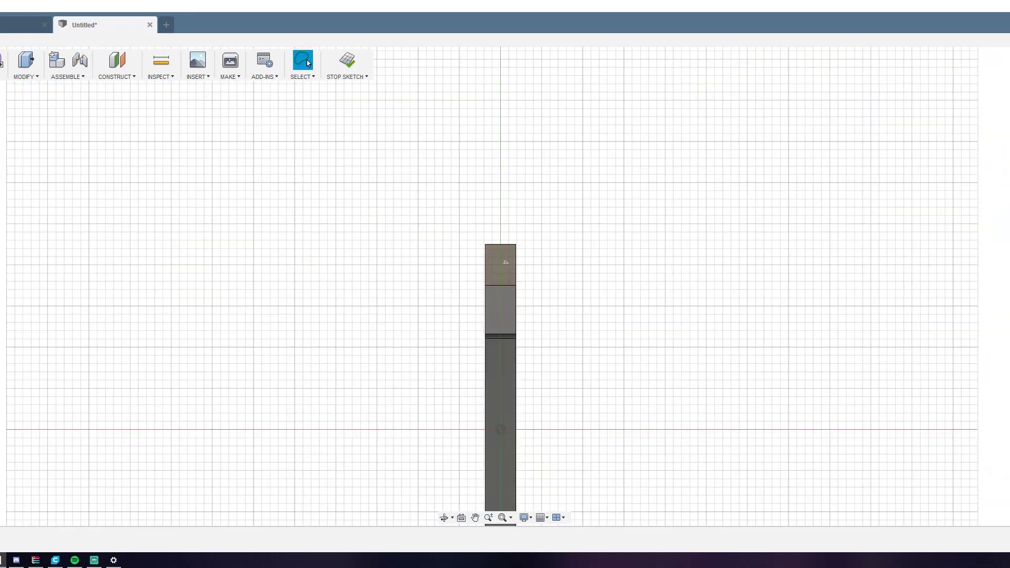
click(3, 129)
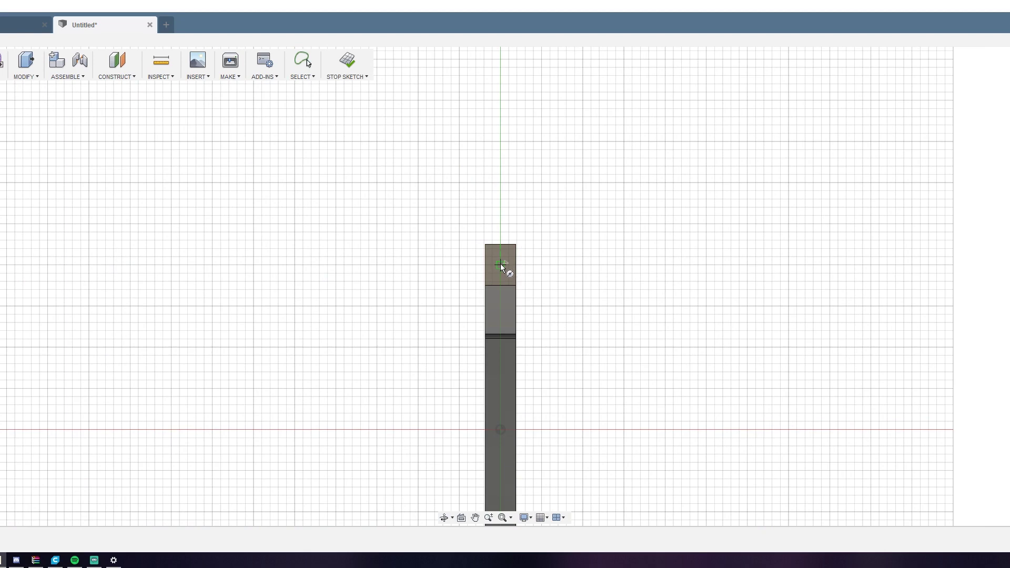
key(BackSpace)
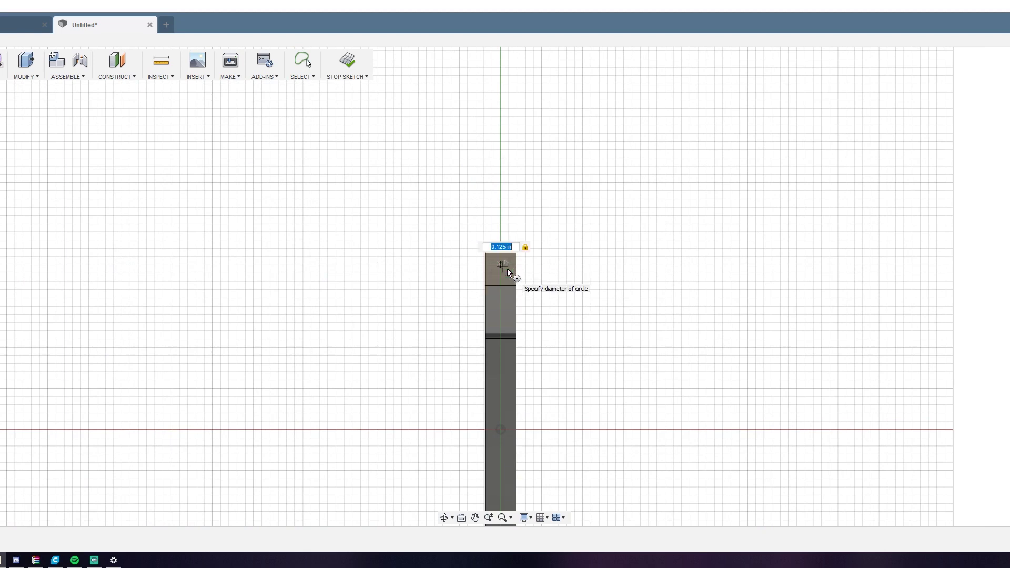
scroll(507, 268, up, 5)
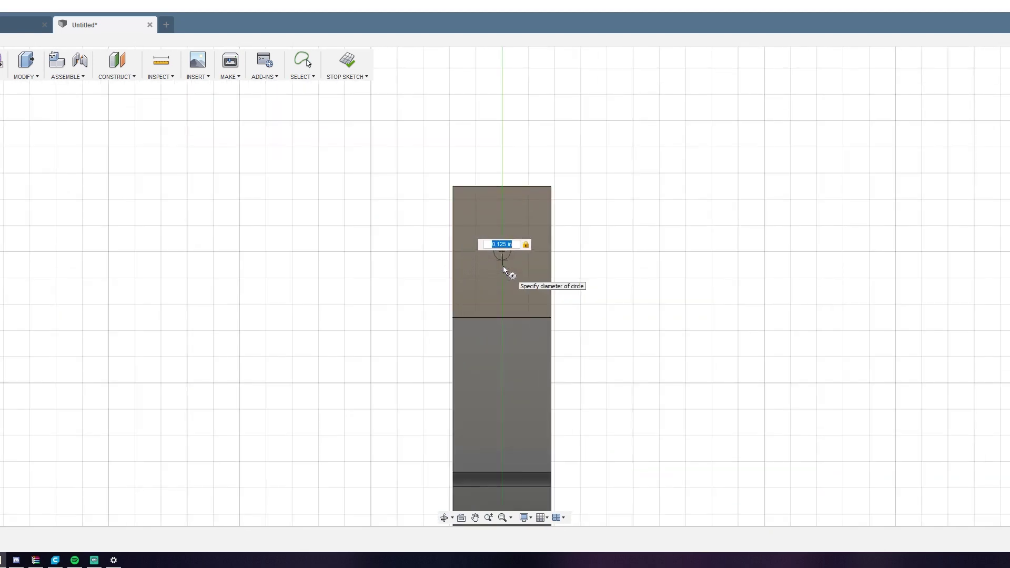
key(Return)
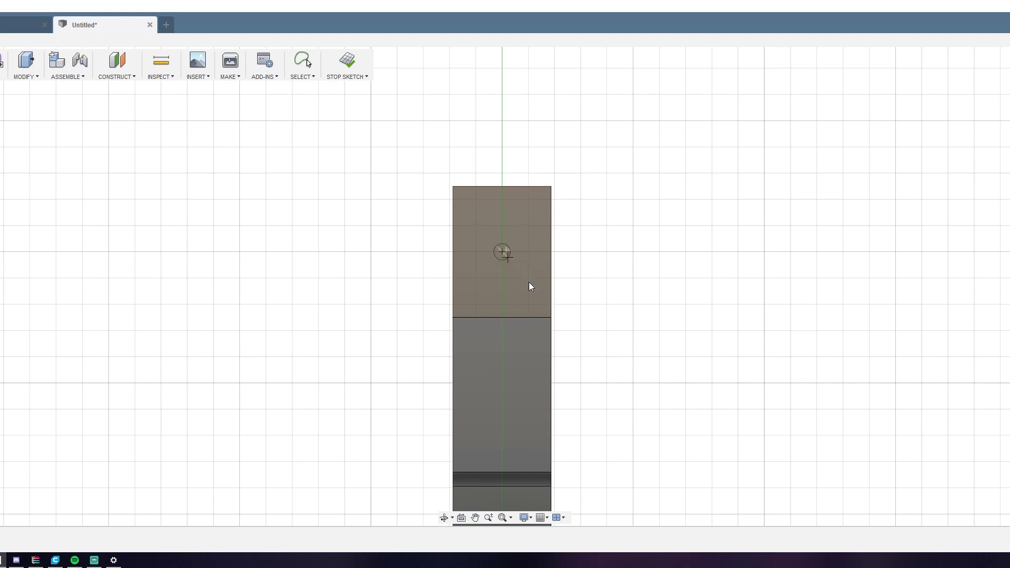
key(Escape)
- Draw a 0.125 in diameter circle centred on the bracket's lower foot
scroll(677, 339, down, 1)
click(476, 521)
drag(578, 499, 590, 379)
middle_drag(590, 379, 590, 284)
scroll(590, 284, down, 2)
middle_drag(592, 499, 585, 373)
key(c)
click(534, 374)
text(.125)
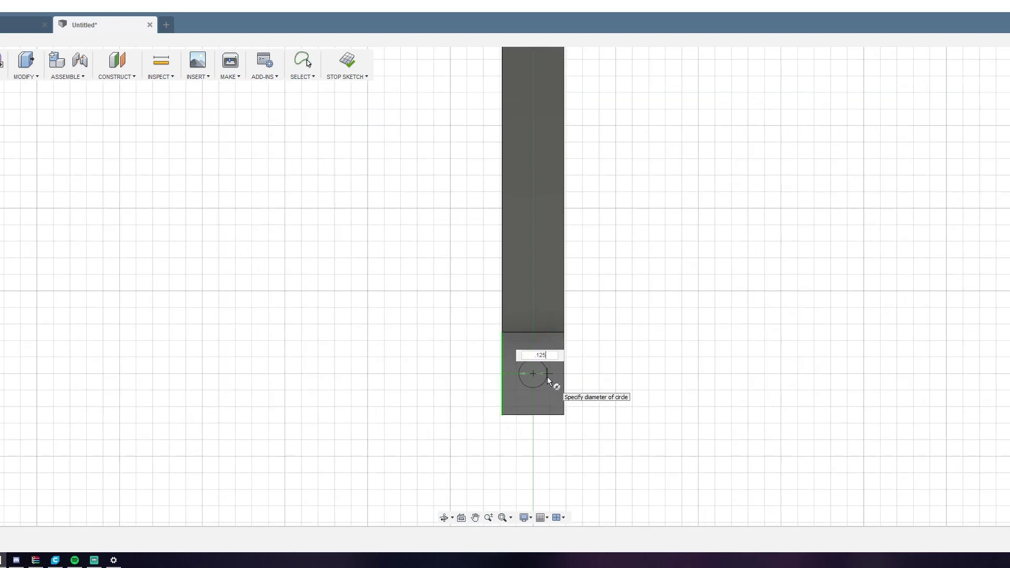
key(Return)
key(Escape)
- Dimension the lower circle's centre 0.5 in from the foot's bottom edge
key(d)
click(533, 374)
click(544, 414)
click(583, 393)
scroll(582, 168, down, 2)
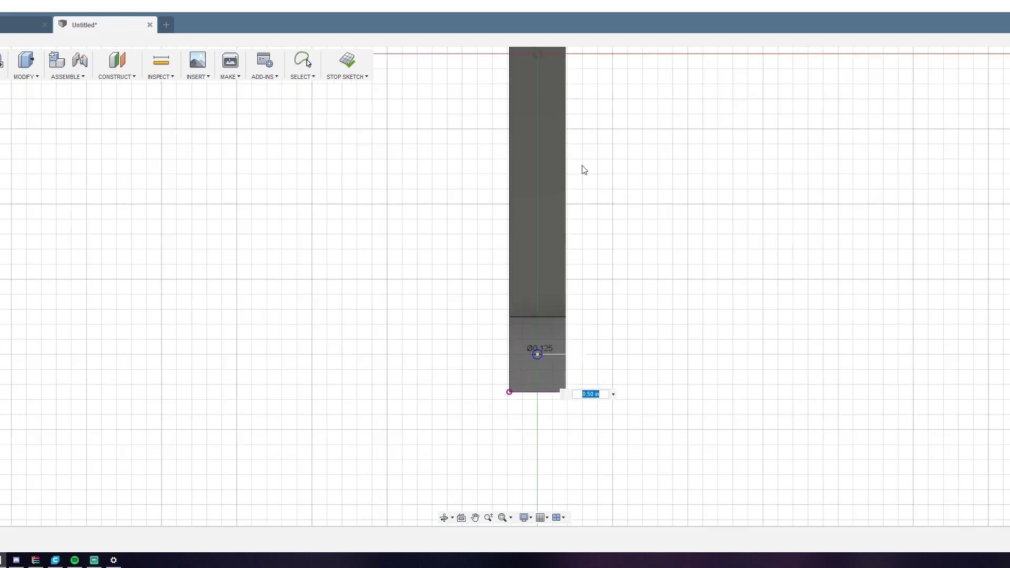
key(Return)
- Dimension the upper circle's centre 0.5 in from the tab's top edge and finish the sketch
click(476, 519)
middle_drag(622, 340, 653, 496)
middle_drag(685, 185, 660, 514)
key(Escape)
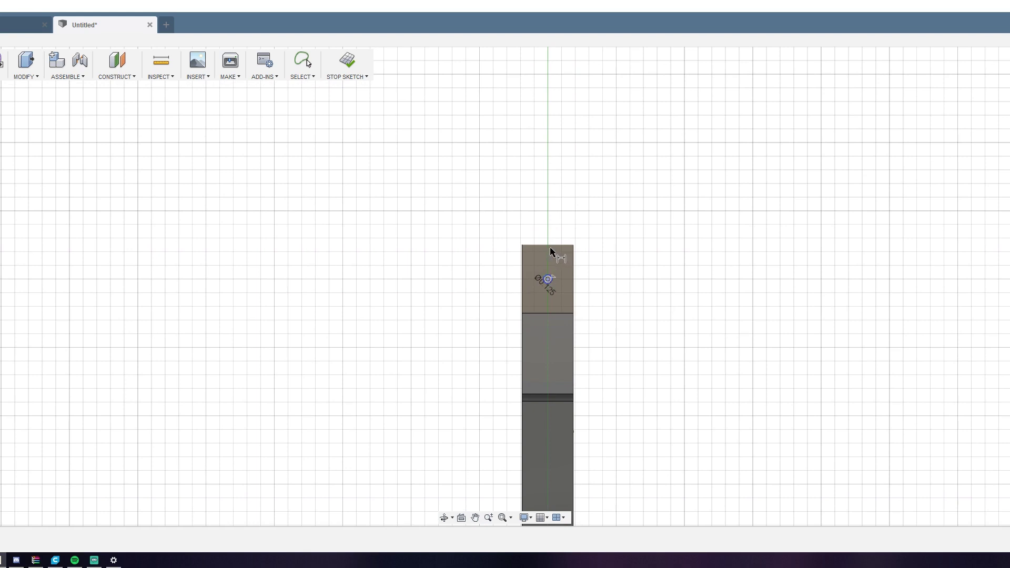
click(551, 247)
click(605, 263)
key(Return)
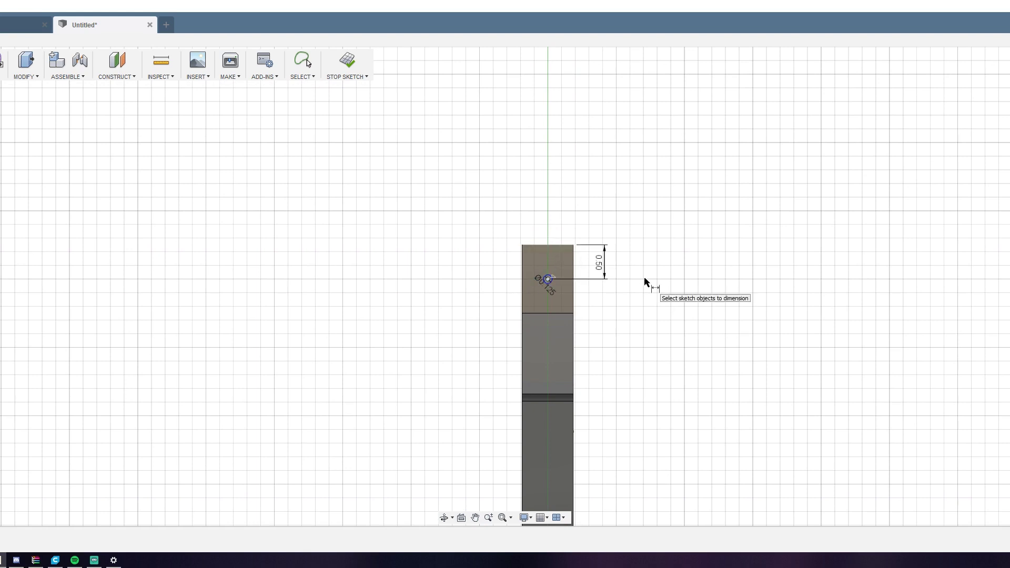
click(350, 65)
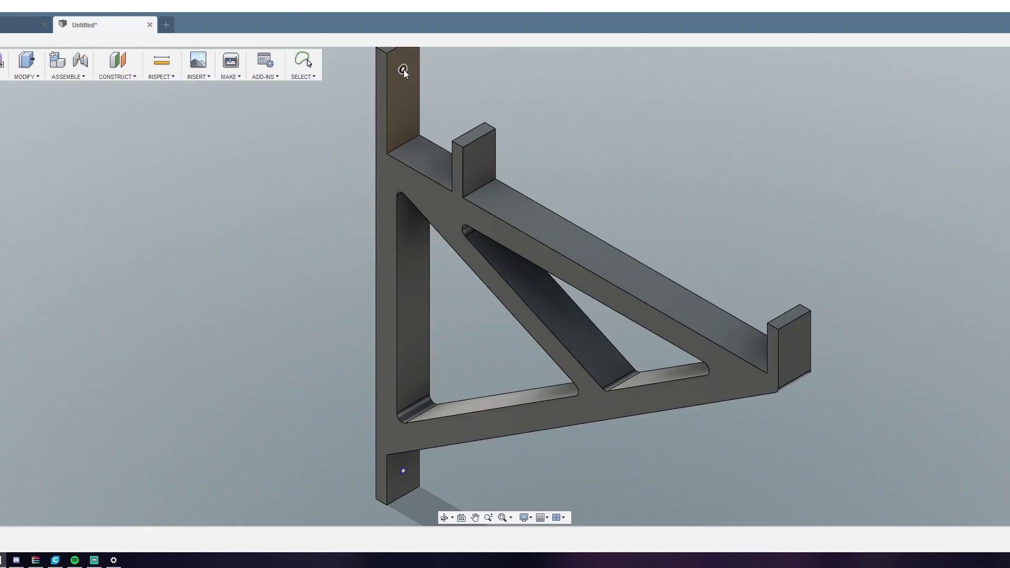
- Extrude both circles -2 in as cuts to make screw holes through the upper tab and lower foot
key(e)
click(404, 473)
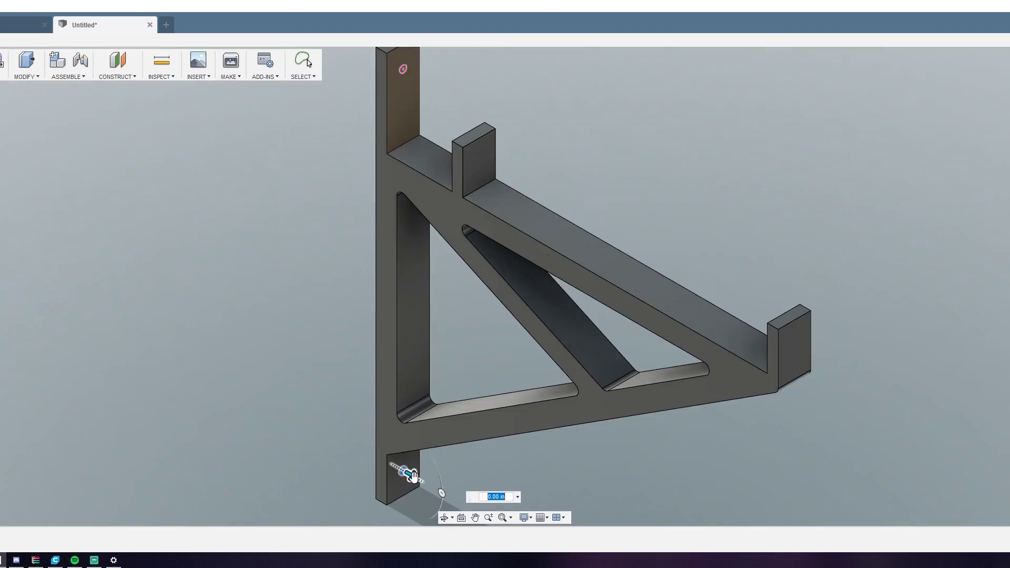
drag(406, 472, 320, 445)
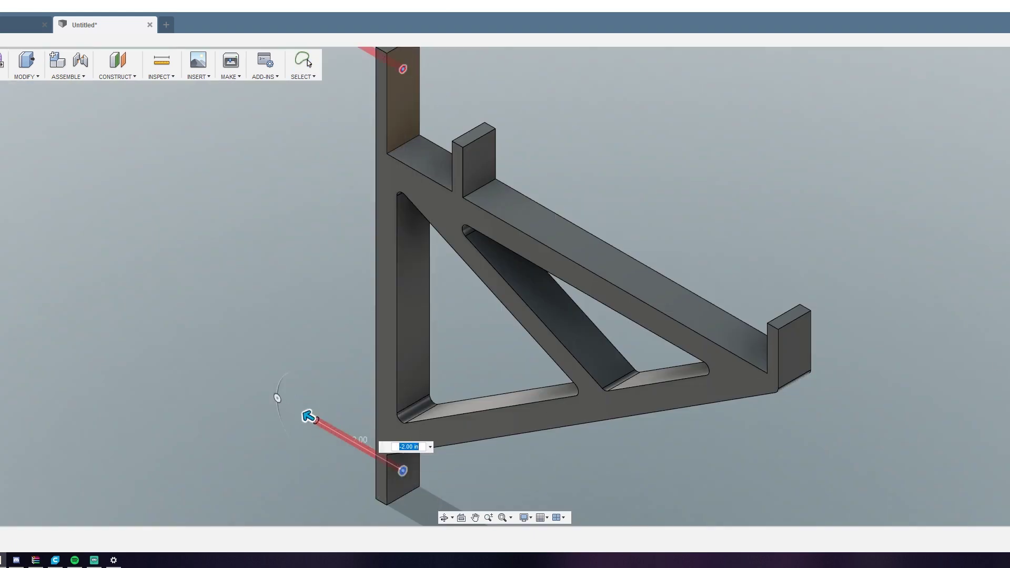
key(Return)
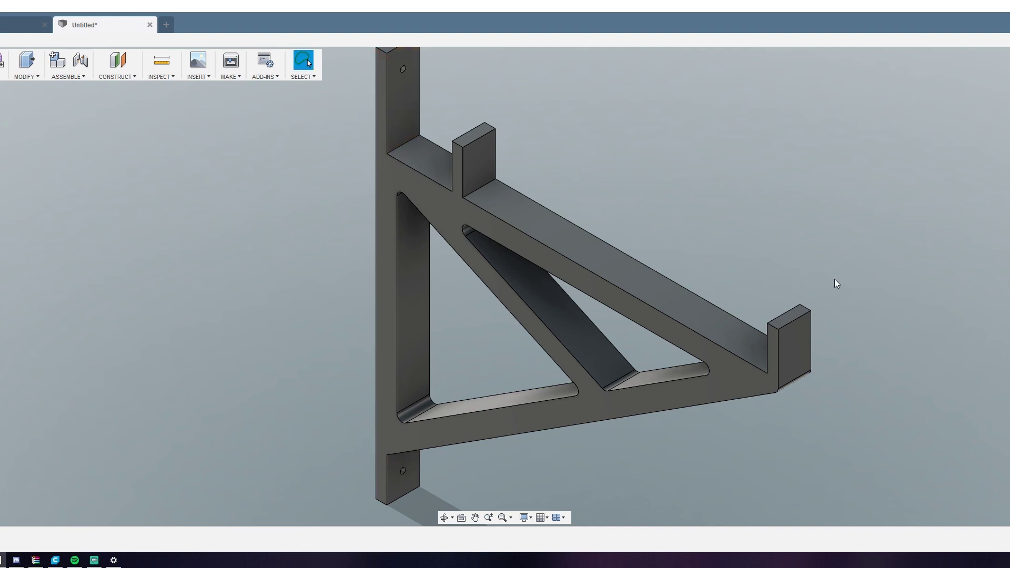
- Chamfer the front edges of both screw holes by 0.125 in
click(25, 76)
click(402, 70)
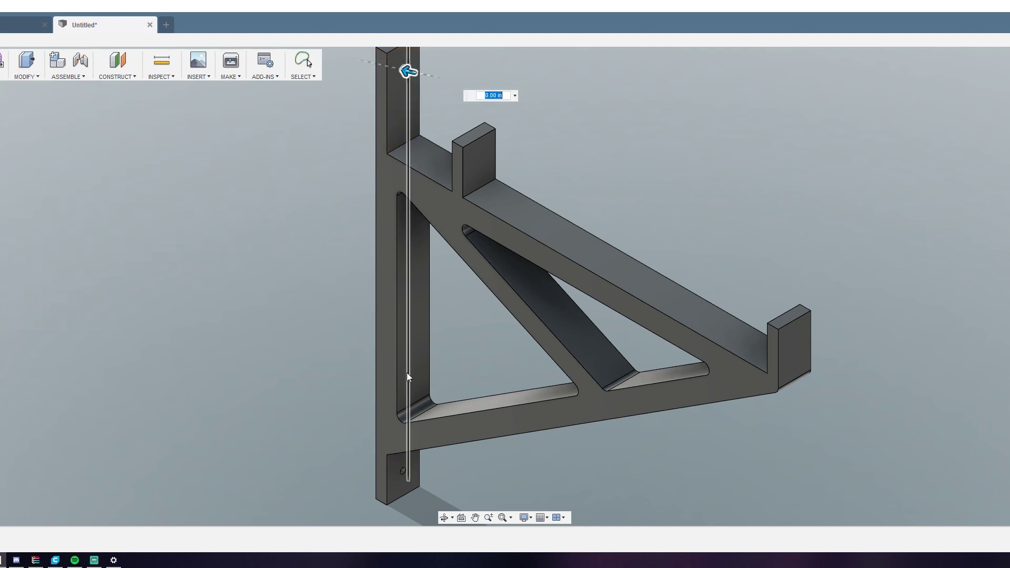
click(403, 472)
text(.125)
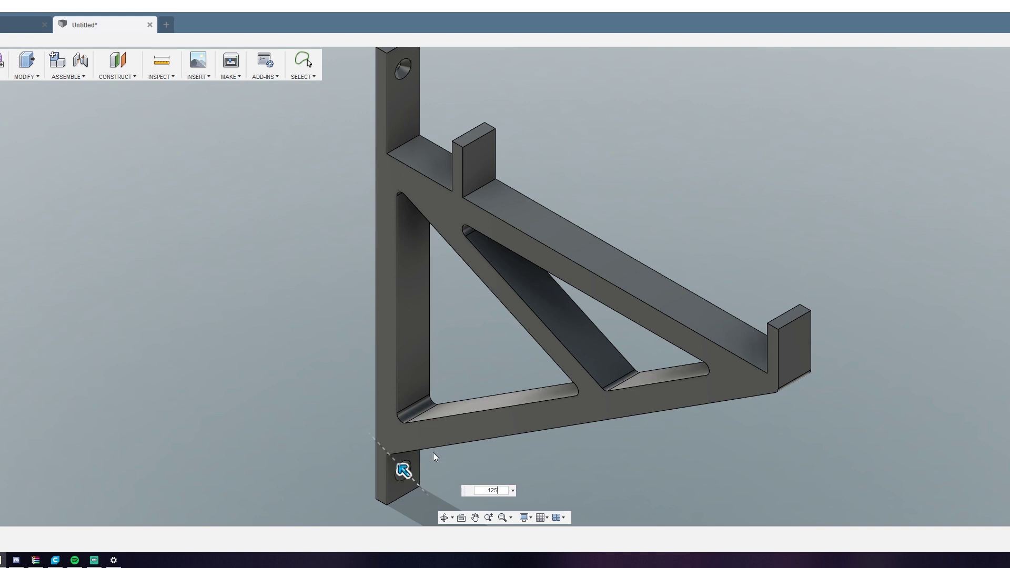
key(Return)
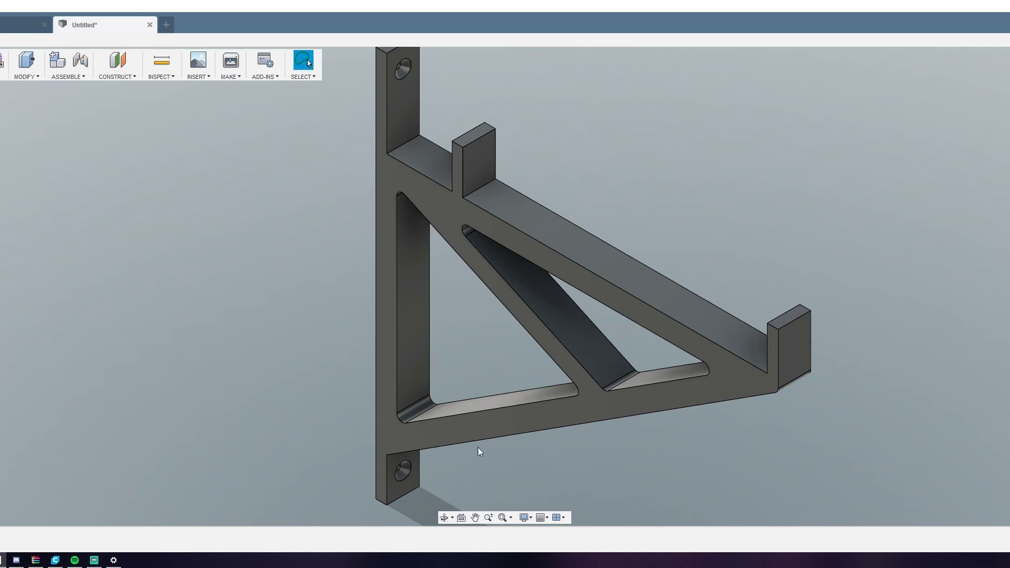
- Fillet the two top corners of the upper tab and the two bottom corners of the lower foot
scroll(462, 206, down, 2)
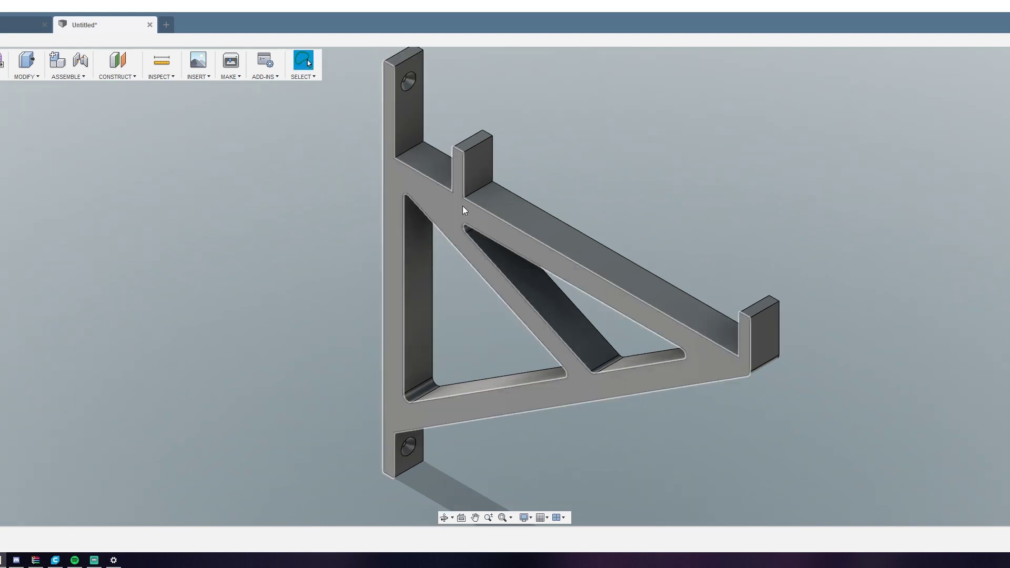
click(30, 75)
click(37, 98)
click(389, 65)
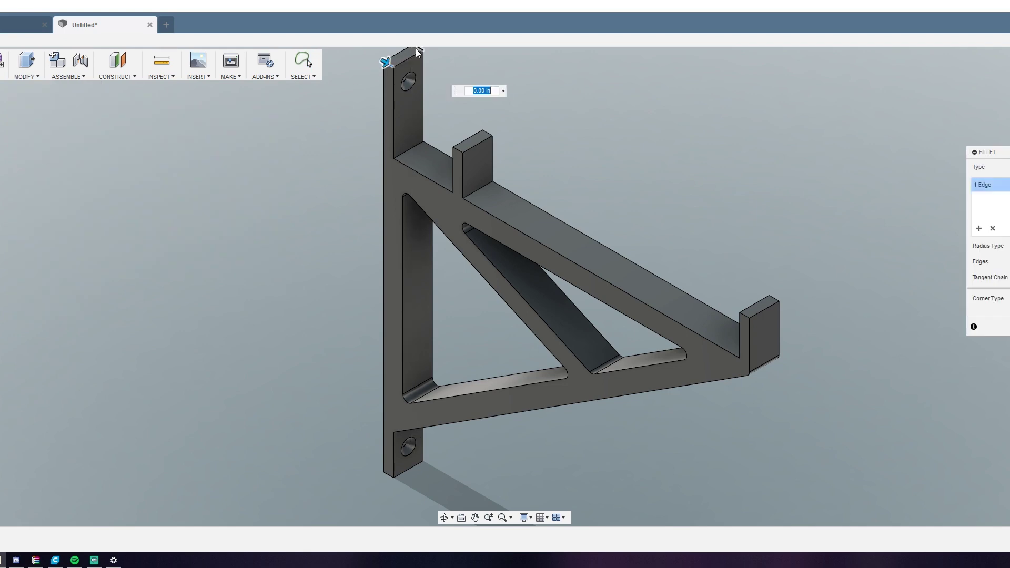
click(417, 48)
click(384, 475)
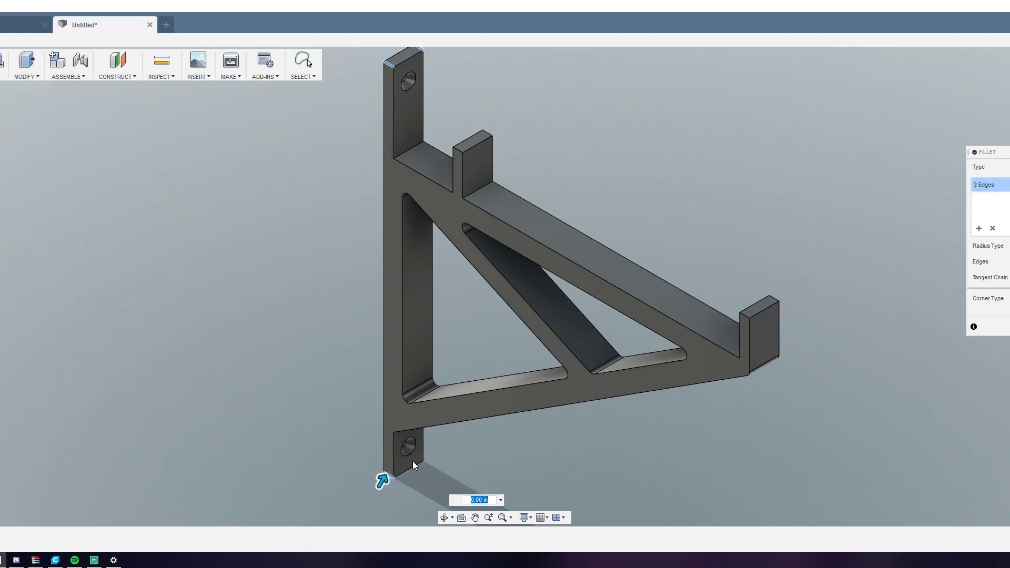
click(416, 461)
key(Return)
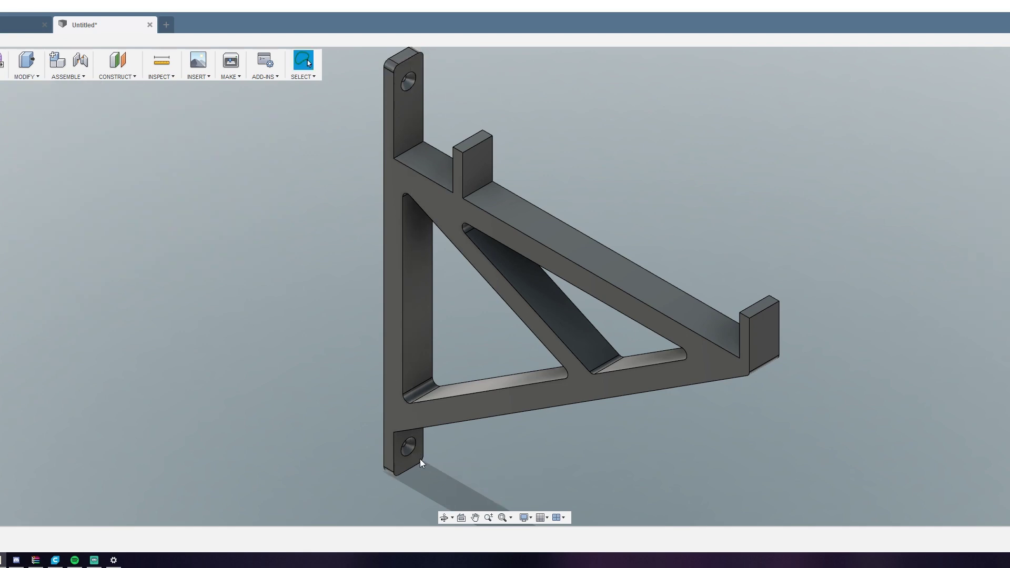
click(476, 521)
drag(478, 372, 497, 388)
click(444, 517)
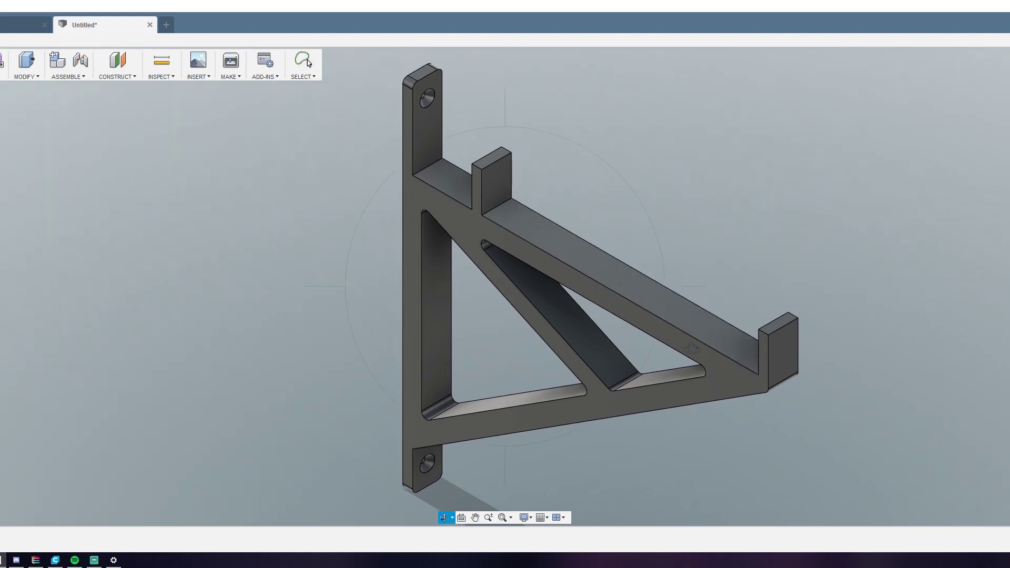
drag(692, 287, 341, 292)
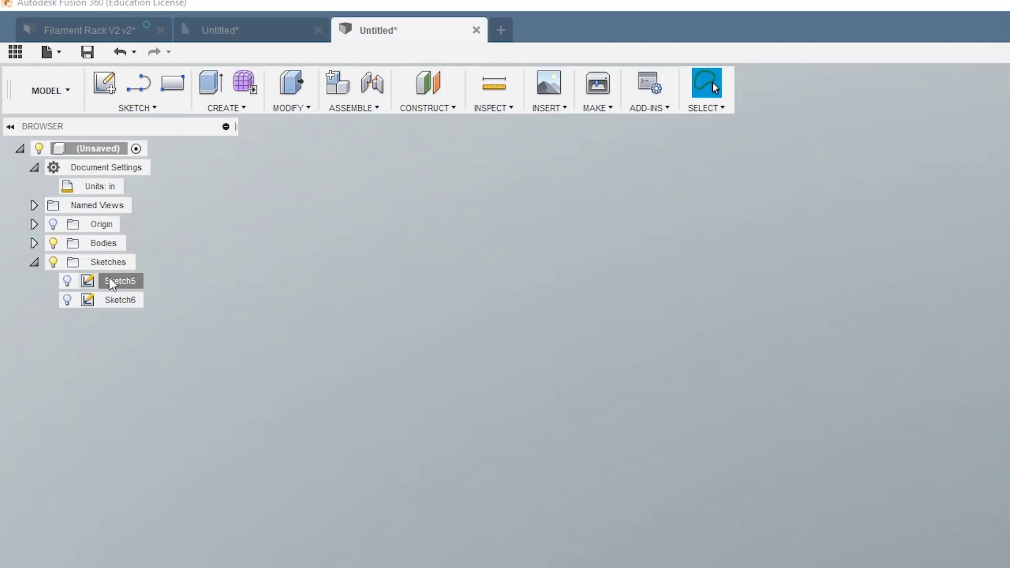
- Reopen the bracket profile sketch and draw a post 1 in tall and 0.25 in wide on the upper edge near the end post
right_click(109, 277)
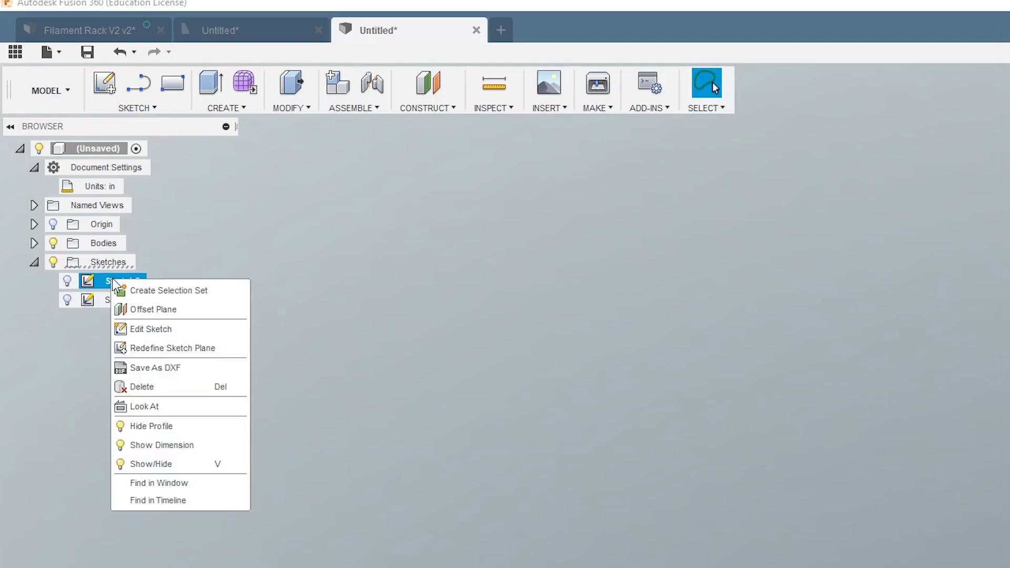
click(161, 328)
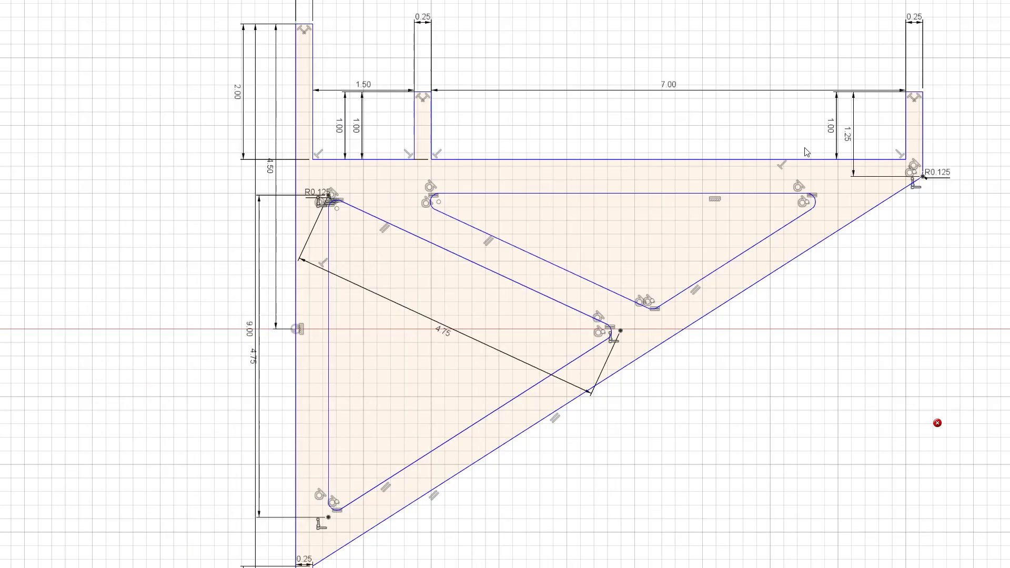
click(819, 159)
text(1)
key(Return)
click(819, 92)
text(.25)
key(Return)
click(802, 92)
text(1)
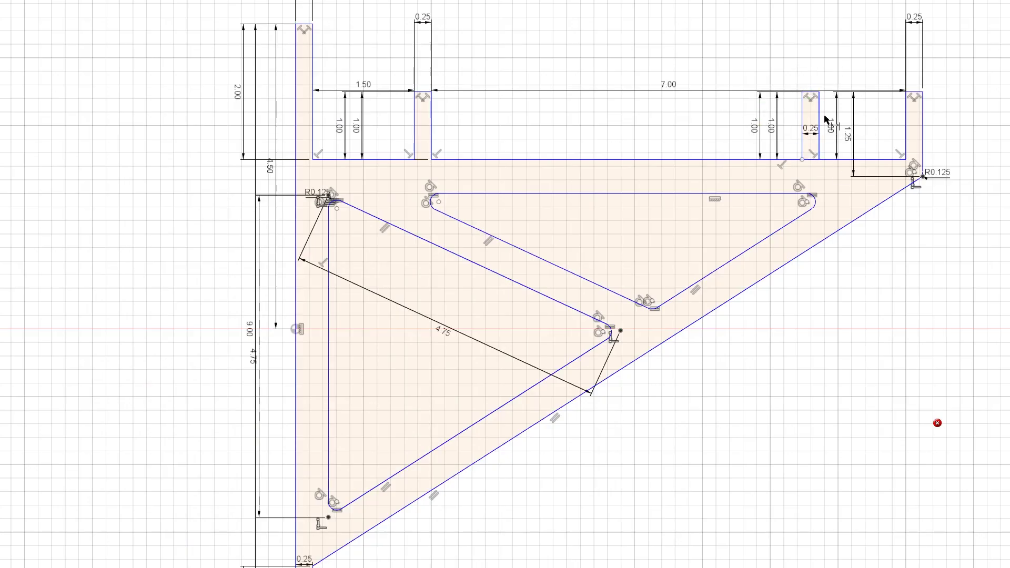
- Dimension the new post 1.5 in from the end post and extrude it symmetrically to a 0.75 in whole length
click(855, 62)
text(1.5)
key(Return)
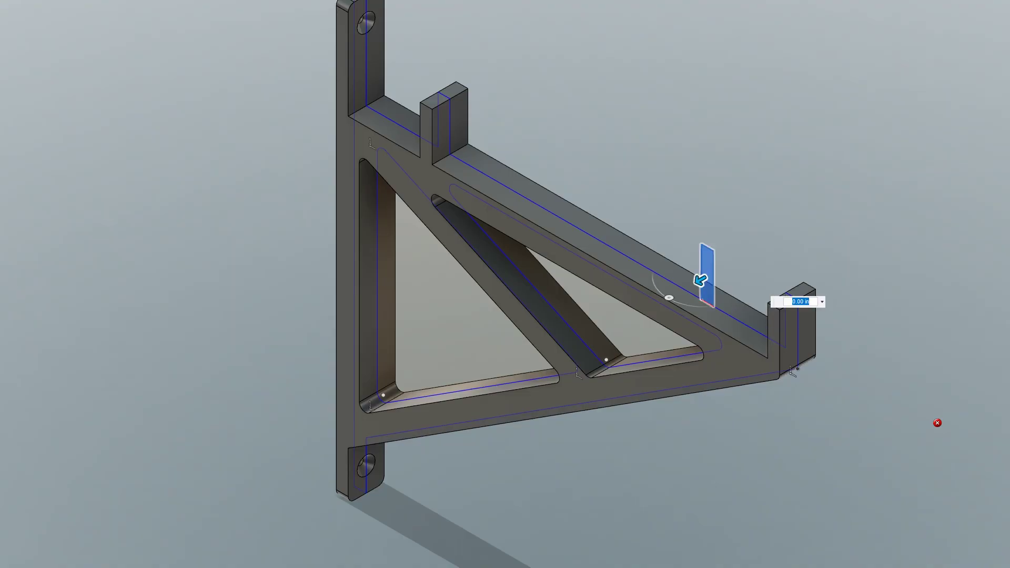
text(.75)
key(Return)
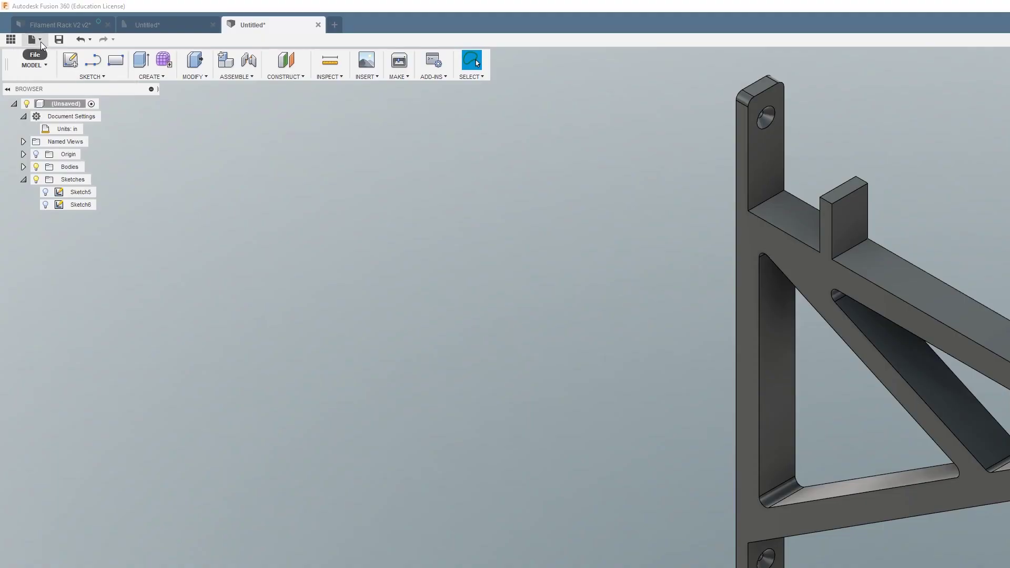
- Start a 3D Print output of the bracket body with the Custom print utility
click(40, 42)
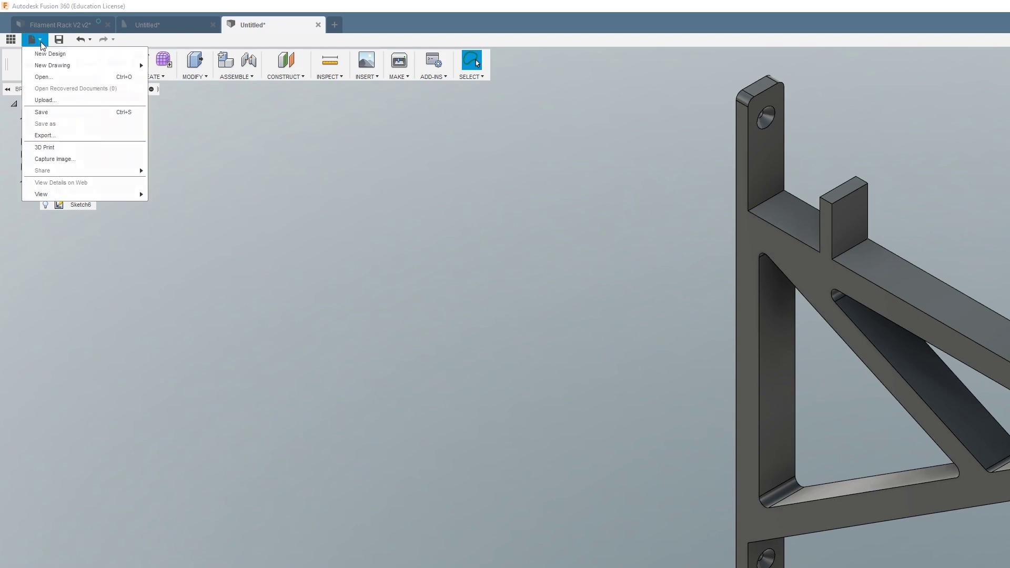
click(45, 147)
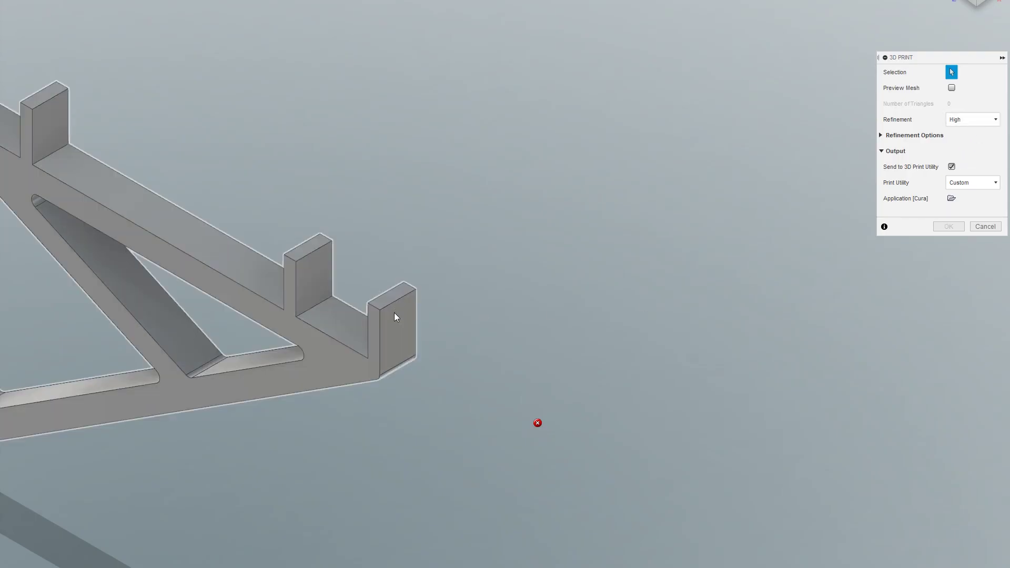
click(397, 316)
click(973, 183)
click(958, 185)
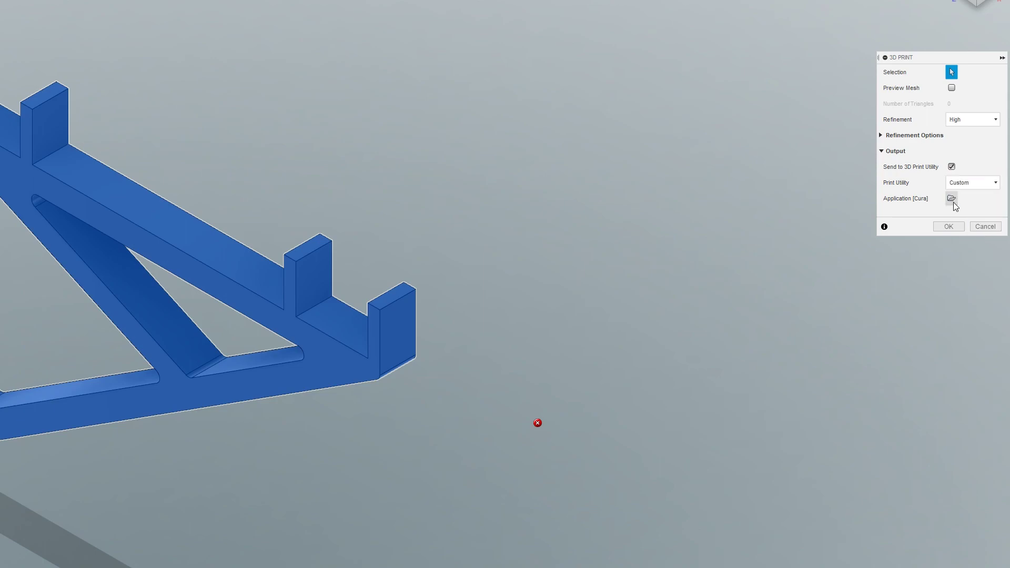
- Choose the Ultimaker Cura 3.6.0 shortcut on the Desktop as print application and send the bracket to it
click(951, 199)
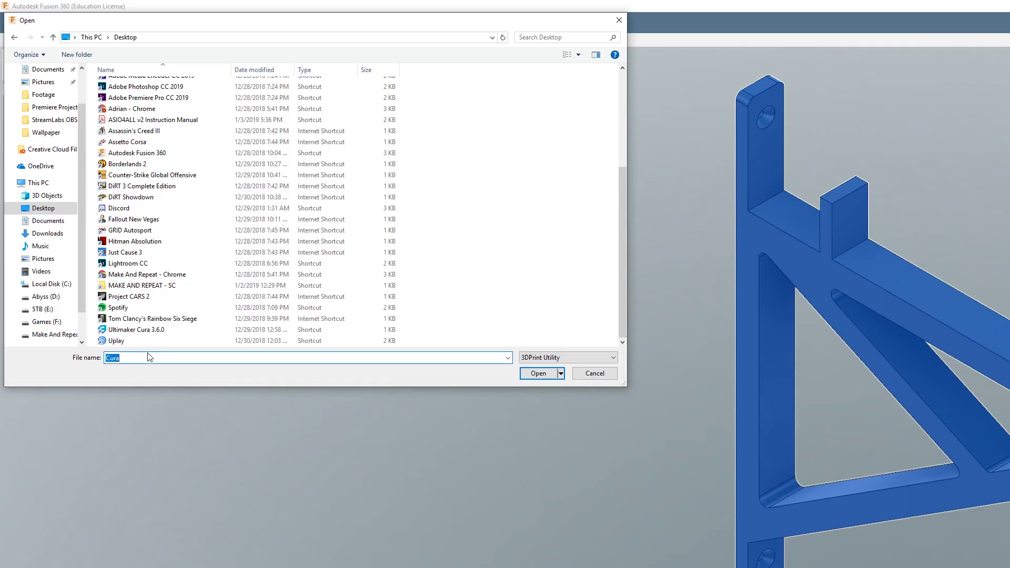
click(136, 329)
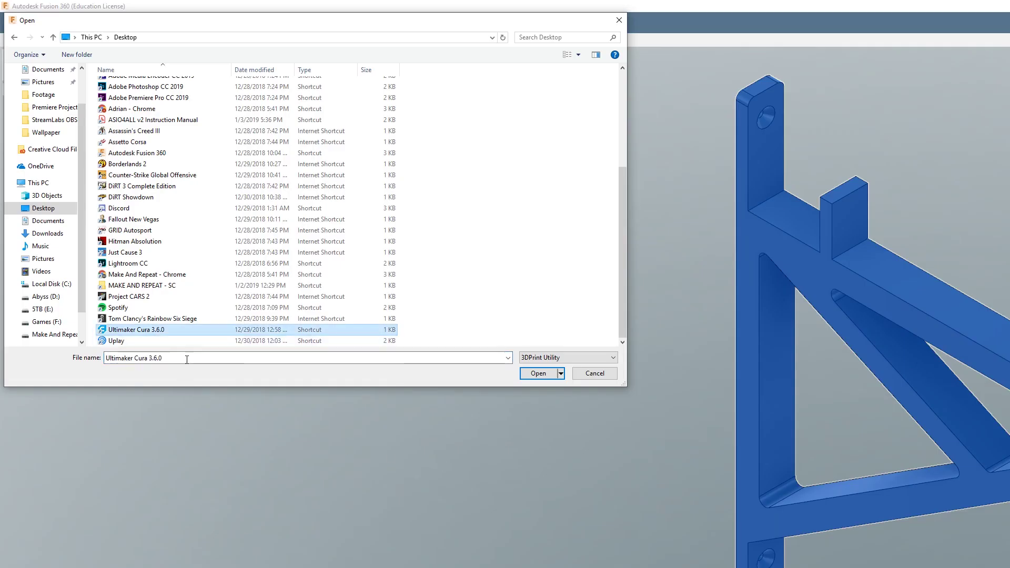
click(538, 374)
click(538, 373)
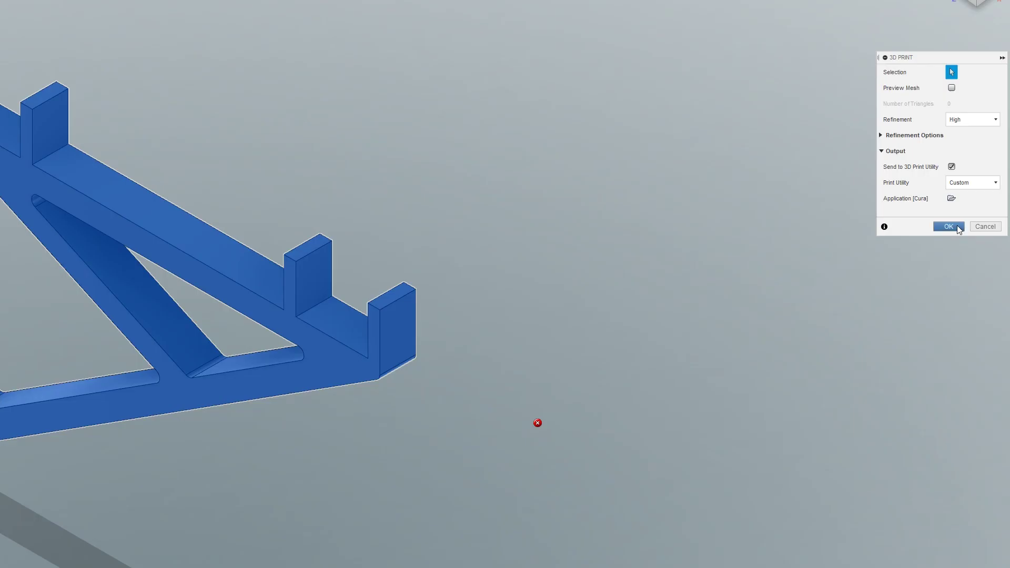
click(948, 226)
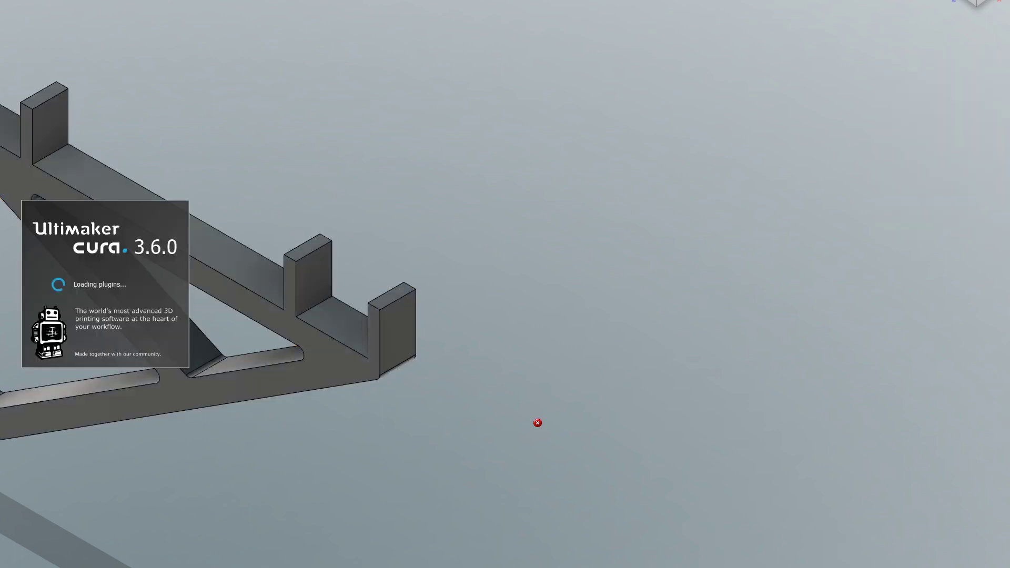